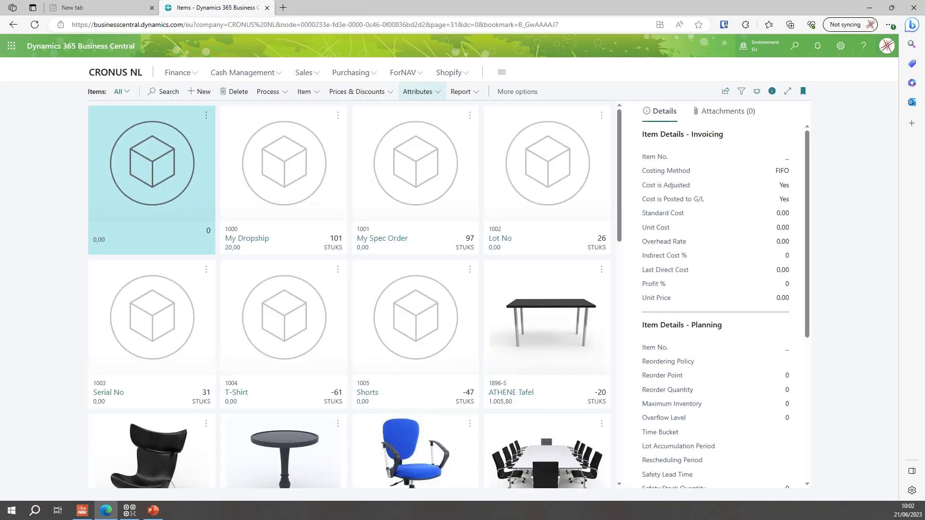
Step: Preview the ForNAV price tag for the AMSTERDAM Lamp item from its item card
scroll(427, 144, down, 7)
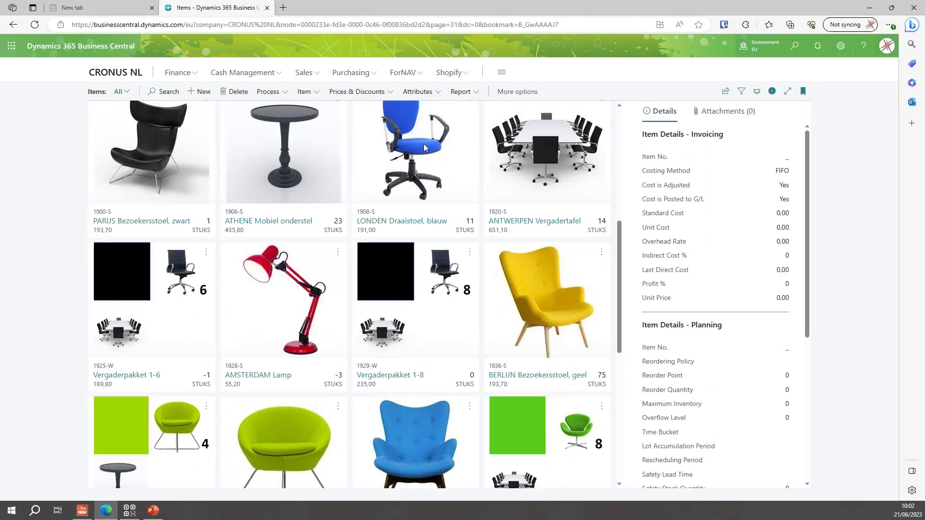
click(284, 355)
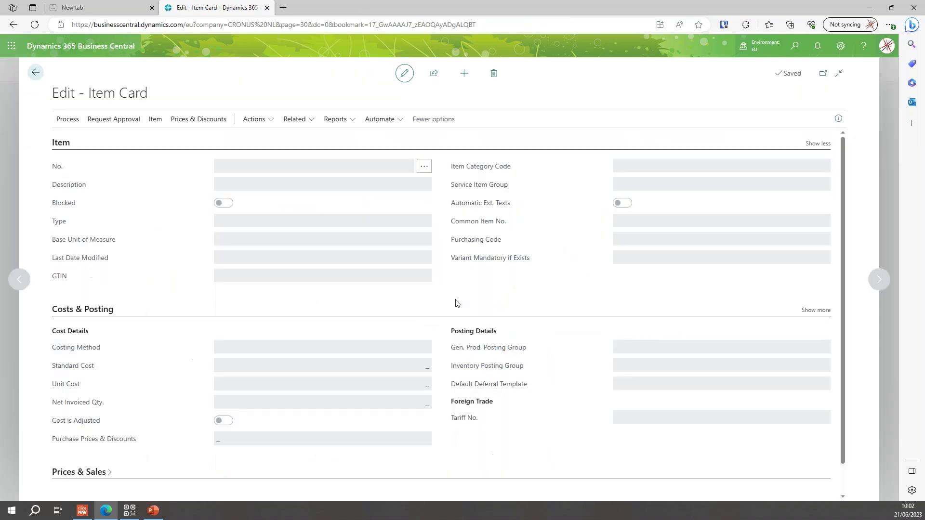
click(344, 123)
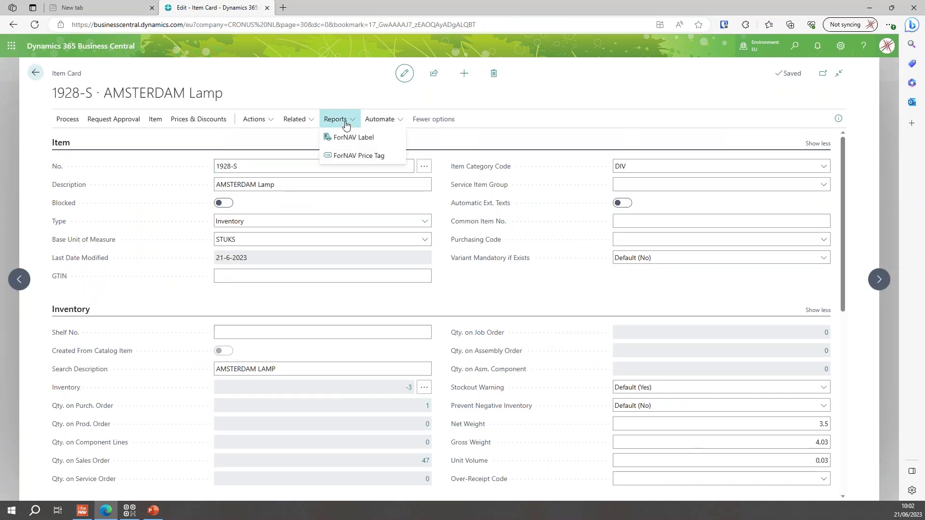
click(371, 160)
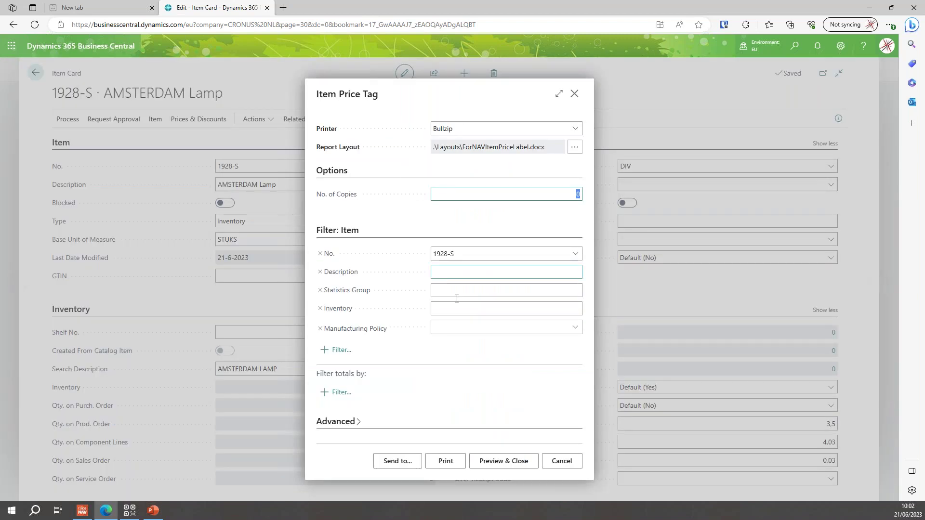
click(504, 462)
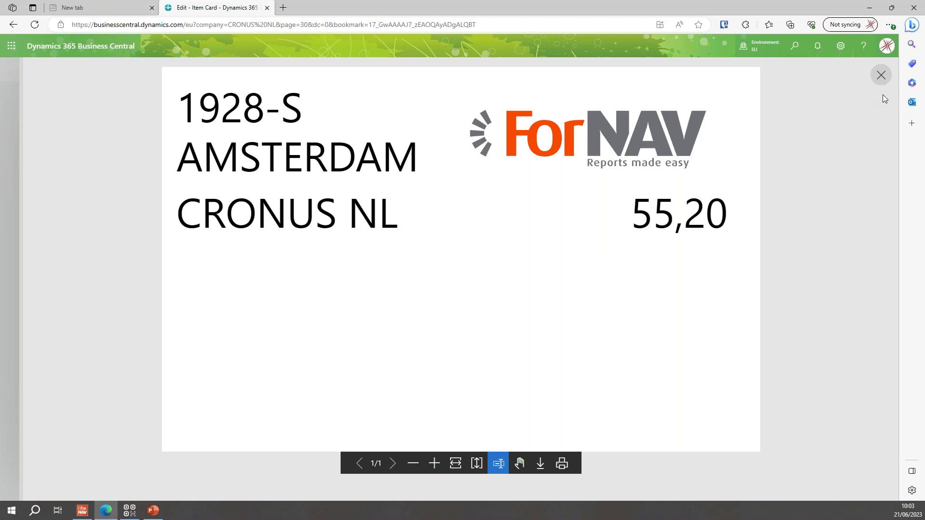
click(881, 75)
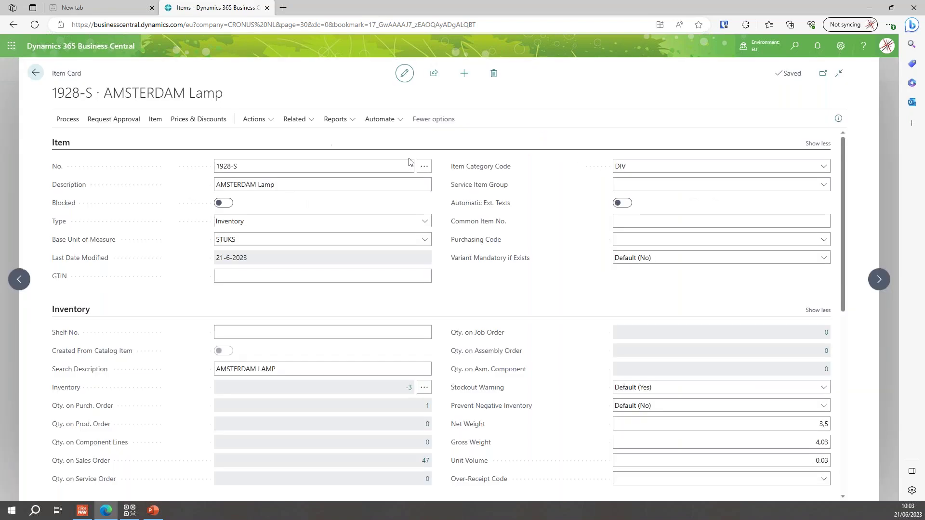
Step: Create a new layout from the built-in Item Price Tag in the ForNAV standard reports and open it in the report designer
click(37, 75)
click(403, 72)
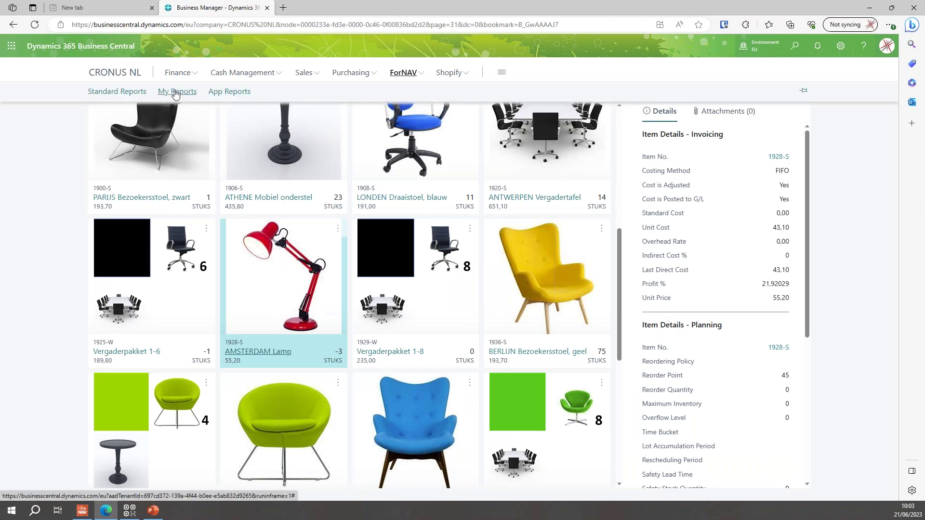
click(130, 92)
scroll(256, 217, down, 10)
scroll(254, 210, down, 10)
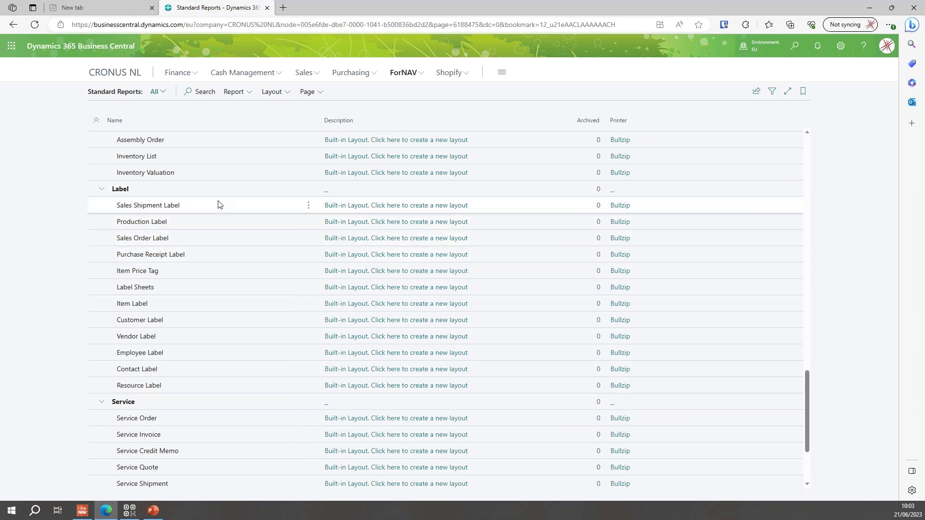
click(177, 274)
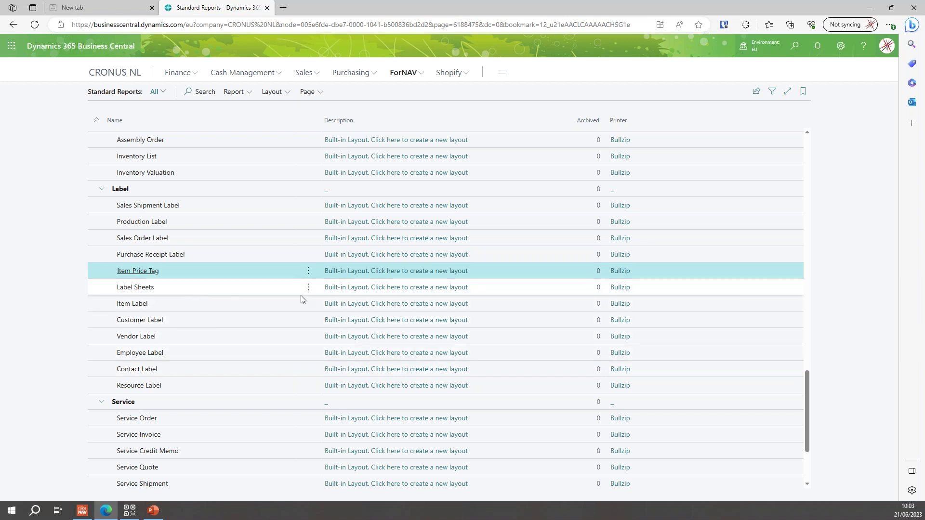
click(364, 276)
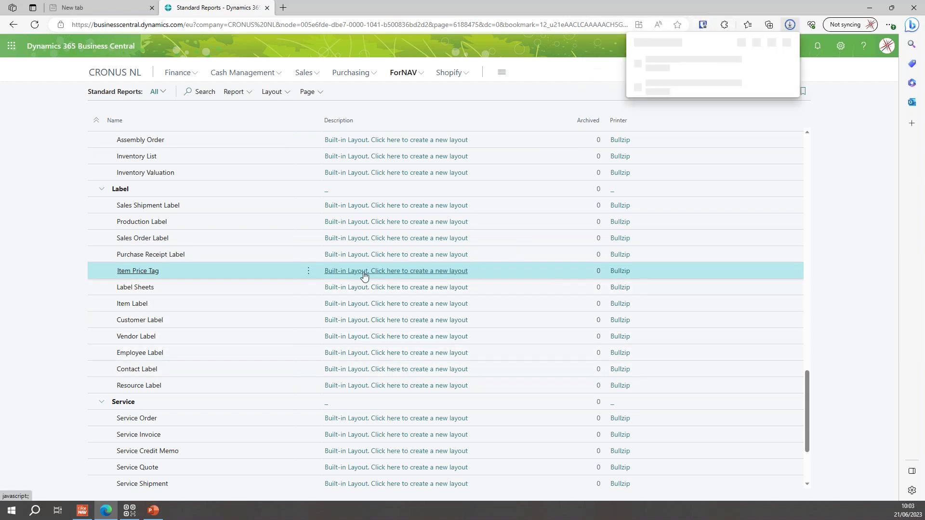
click(660, 70)
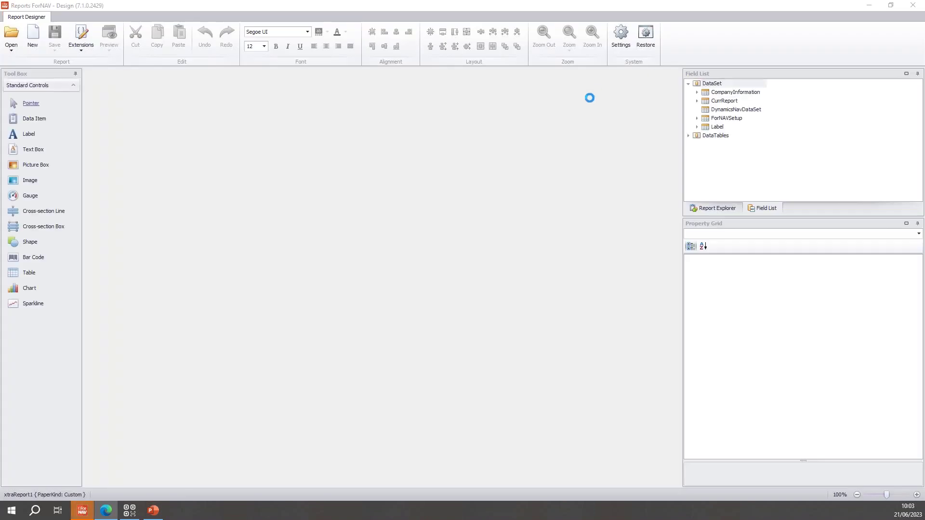
Step: Check the page height and page width in the price tag report's page settings
scroll(378, 247, up, 8)
scroll(378, 246, up, 1)
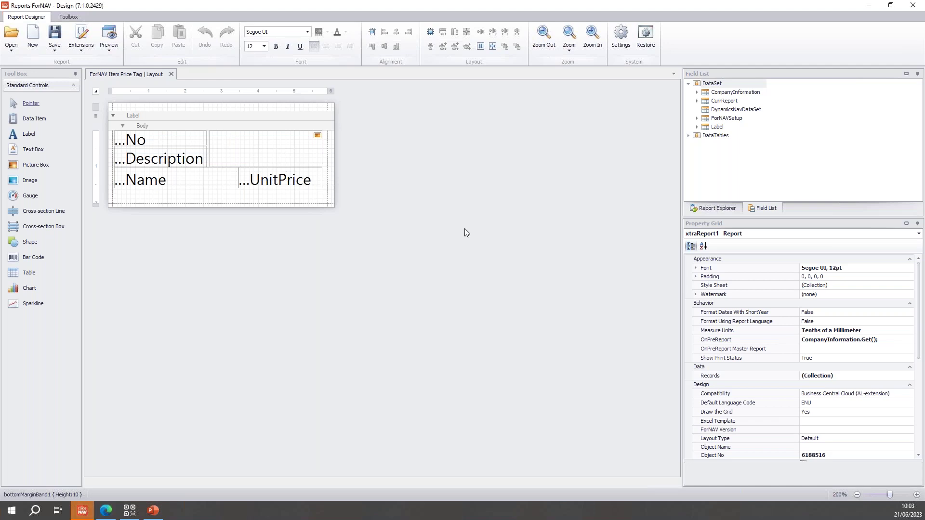
drag(920, 307, 917, 382)
click(765, 376)
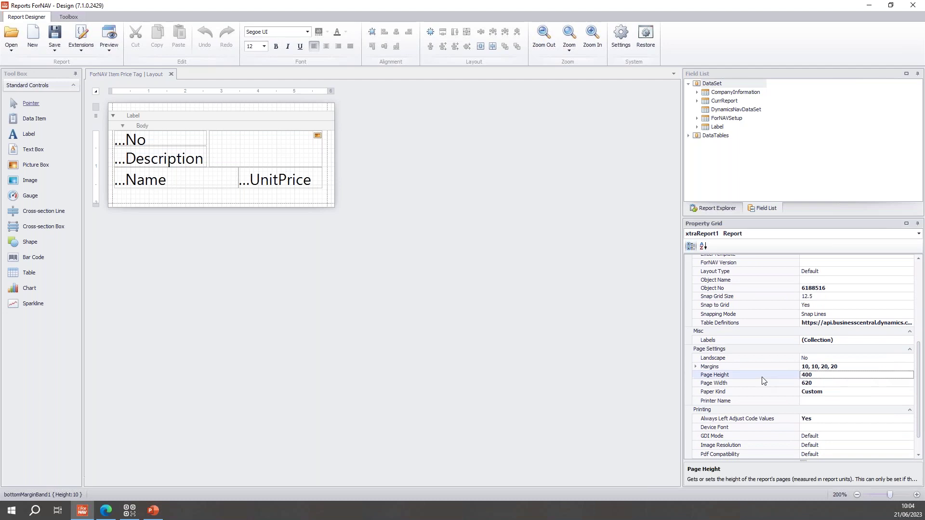
click(827, 385)
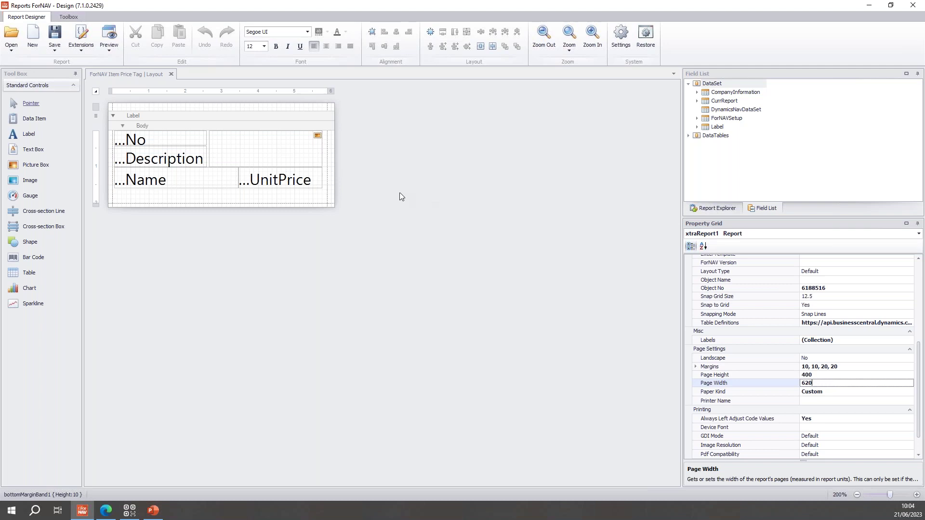
Step: Check the heights of the Body section and of the top and bottom margin bands
click(246, 128)
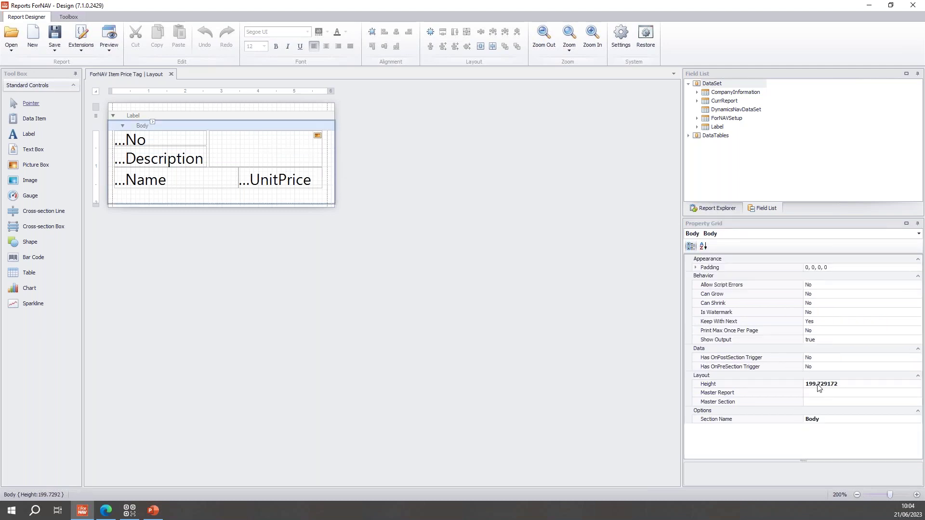
click(841, 384)
drag(844, 384, 790, 384)
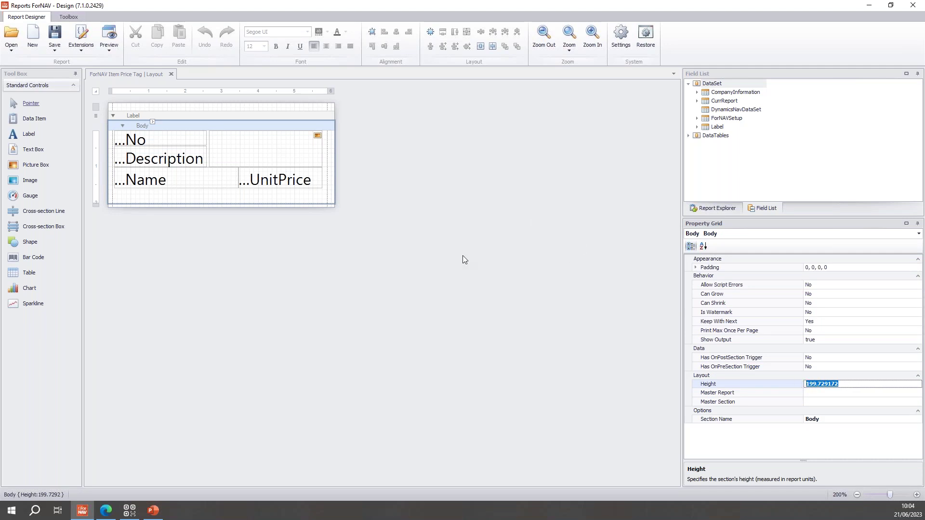
click(322, 110)
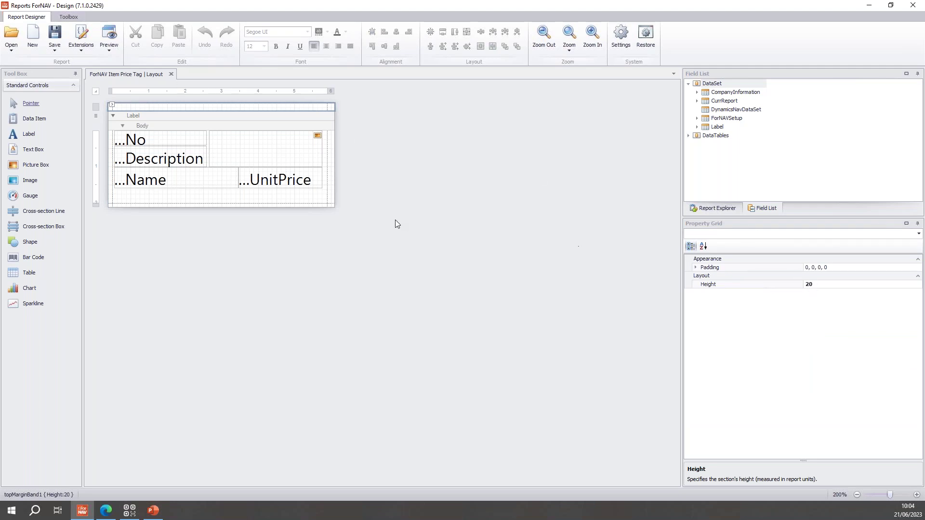
click(329, 204)
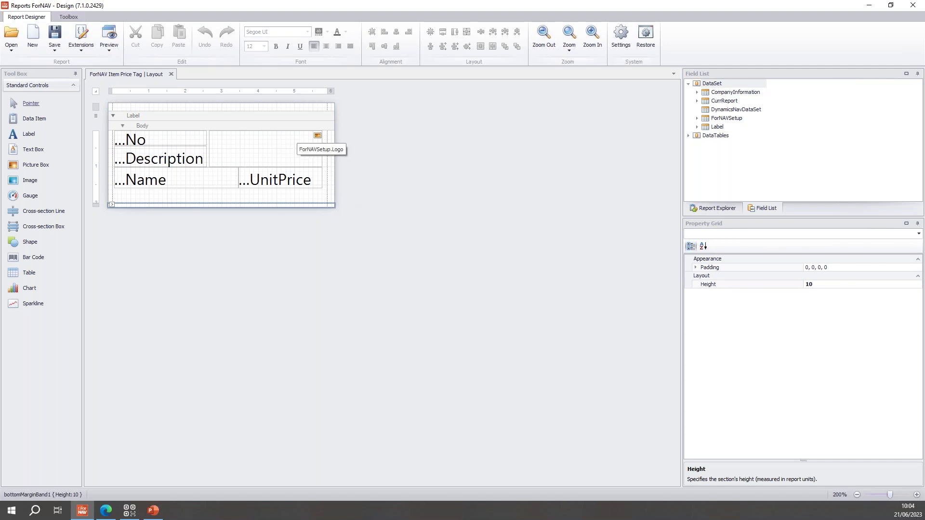
Step: Set the height of the label's Body section to 350
click(287, 127)
click(828, 384)
drag(840, 384, 793, 385)
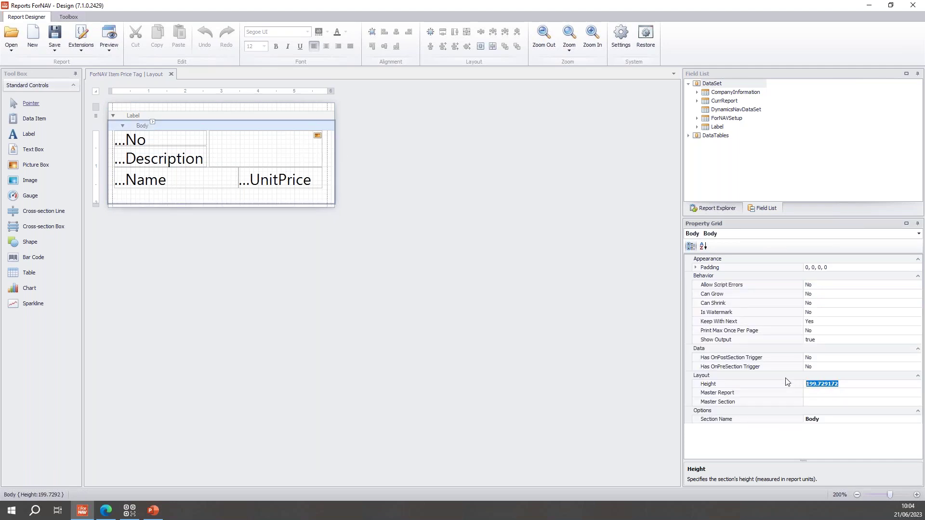
text(350)
key(Return)
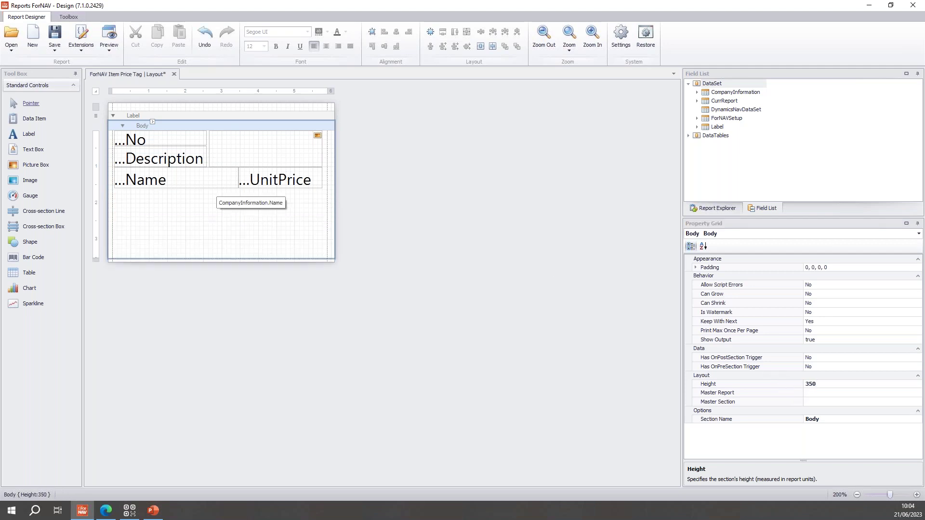
Step: Move the UnitPrice and Name text boxes to the bottom of the body and stretch the Description box down to about 250 high
drag(267, 184, 277, 253)
drag(201, 181, 200, 256)
drag(176, 163, 161, 237)
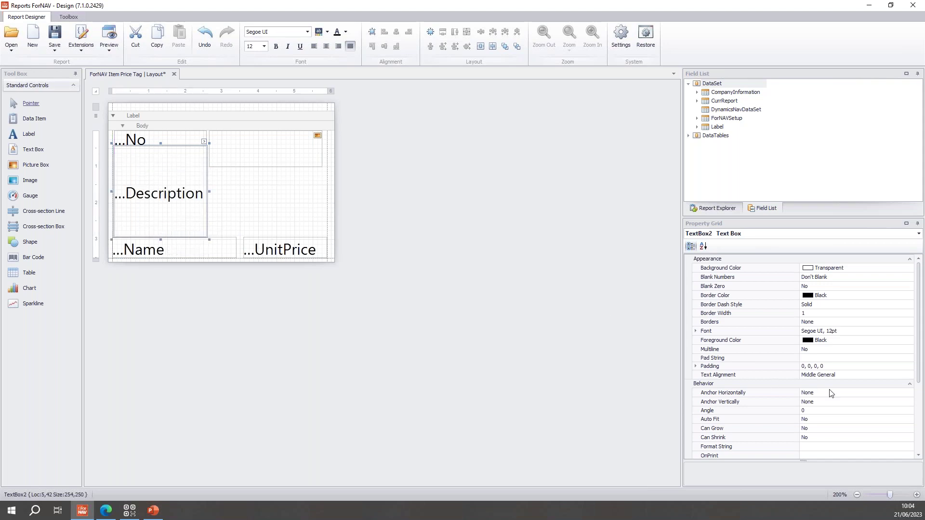
Step: Set the Description text box's text alignment to Top Left and Multiline to Yes
click(911, 375)
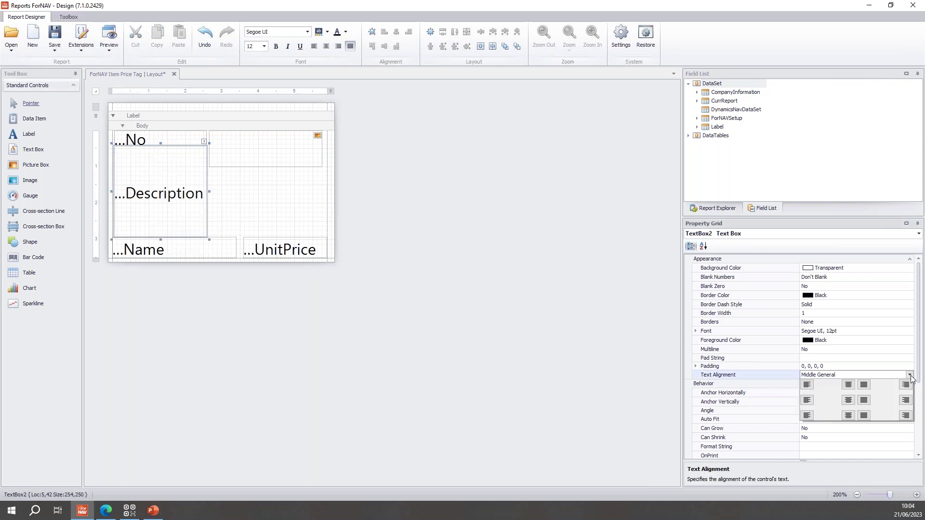
click(807, 385)
double_click(814, 350)
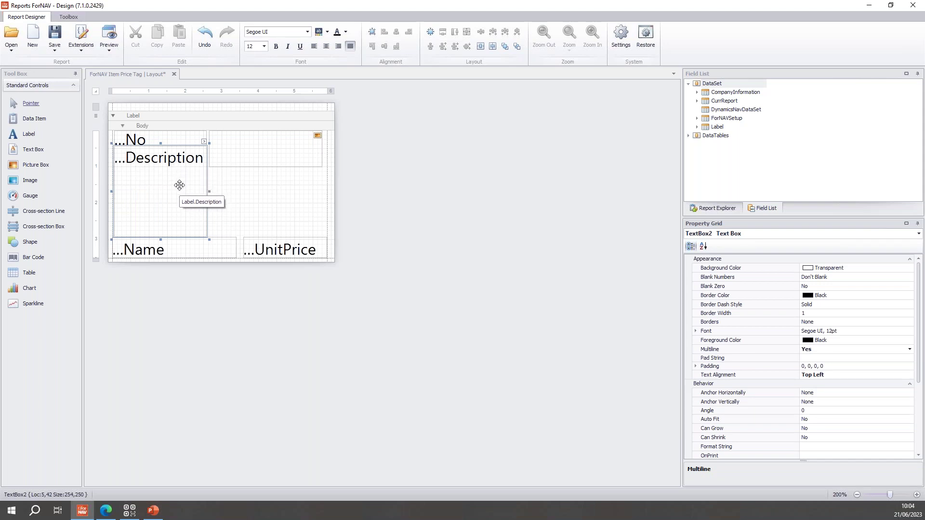
click(255, 197)
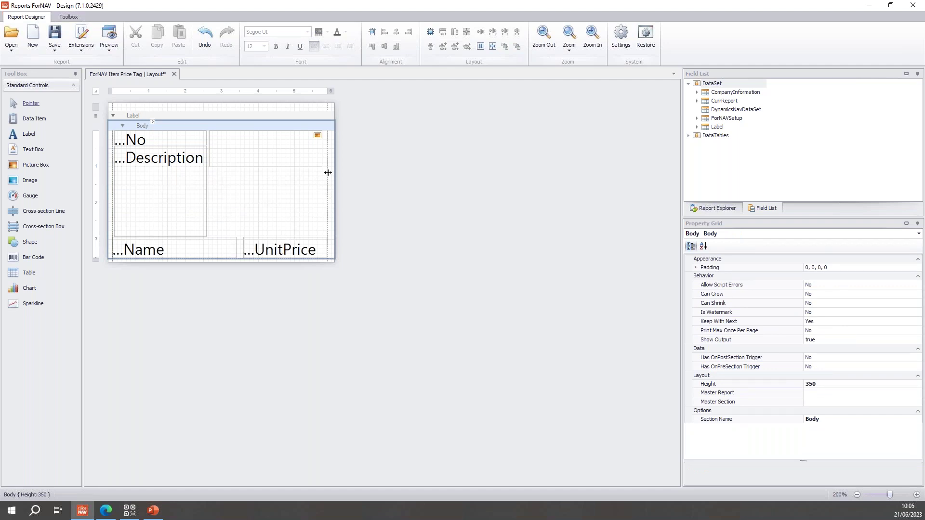
Step: Add the Label table's No field to the body as a bar code in the empty area below the logo
click(714, 128)
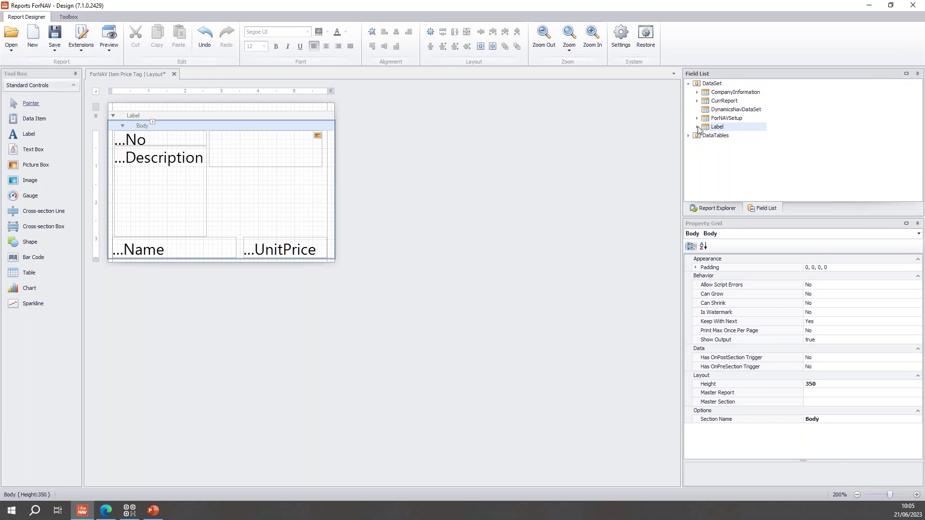
click(697, 128)
click(734, 179)
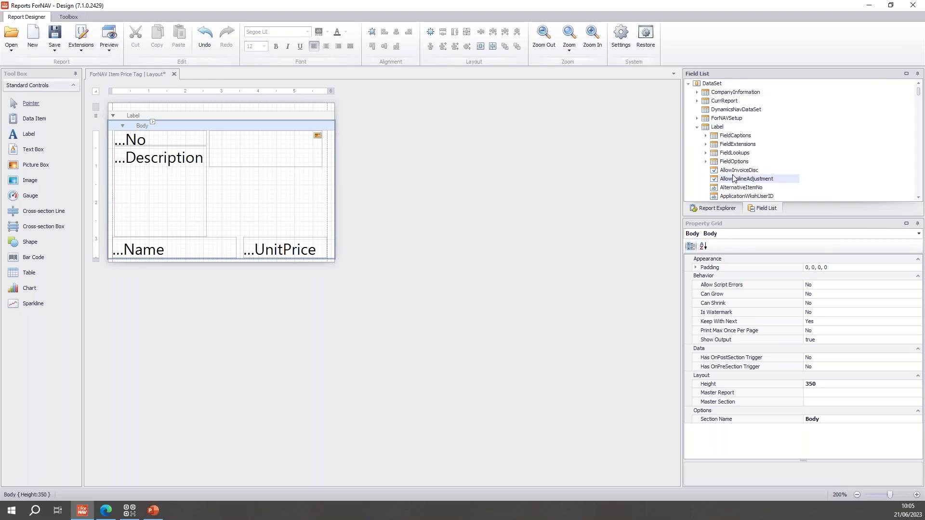
key(n)
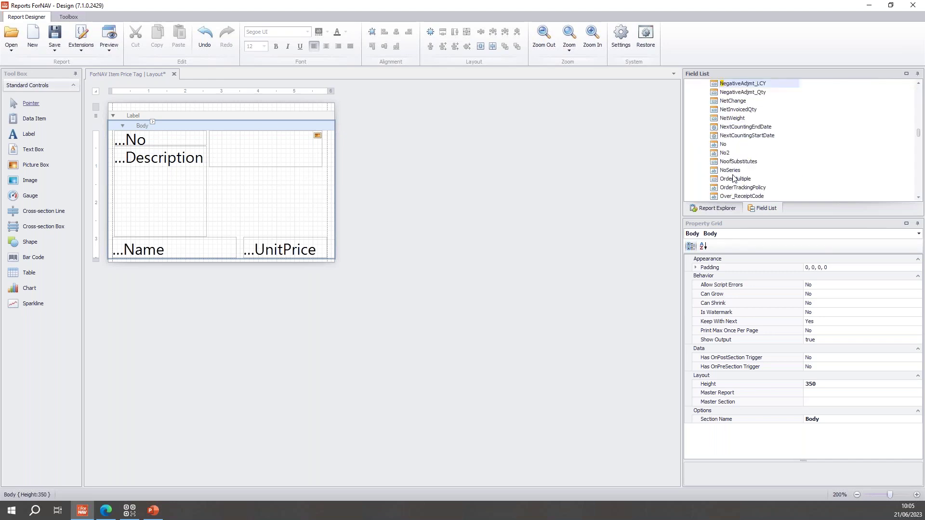
click(724, 145)
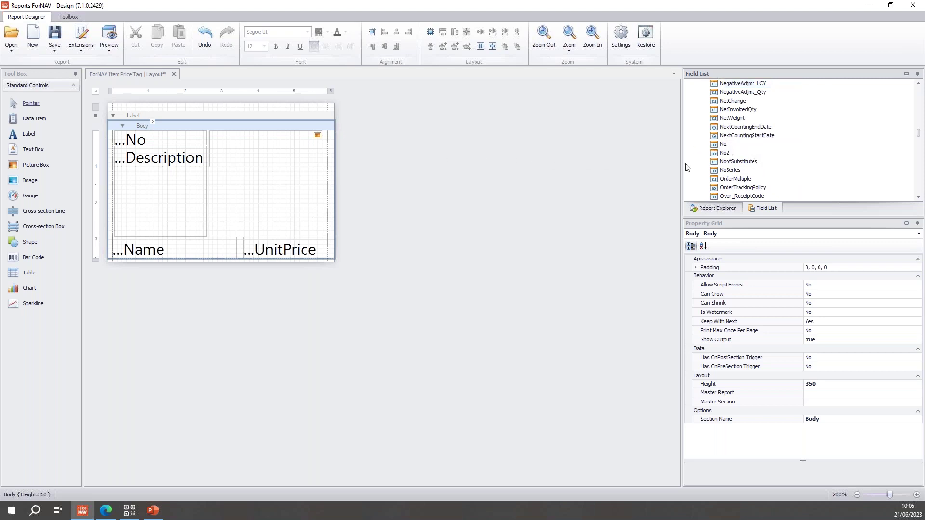
click(723, 146)
drag(724, 149, 227, 177)
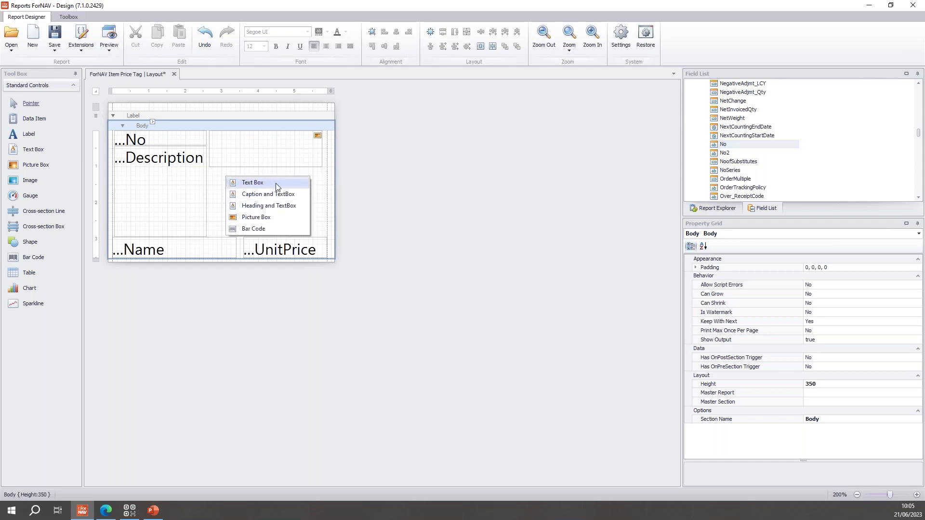
click(255, 229)
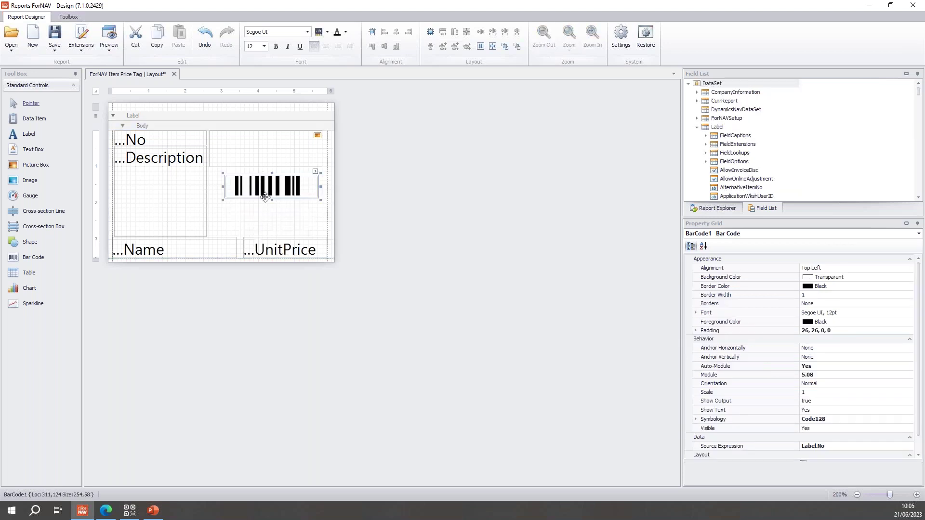
Step: Move and enlarge the bar code to about 310 by 192 so it fills the space between the logo and the UnitPrice box
drag(269, 190, 274, 184)
drag(209, 166, 207, 237)
drag(208, 240, 207, 240)
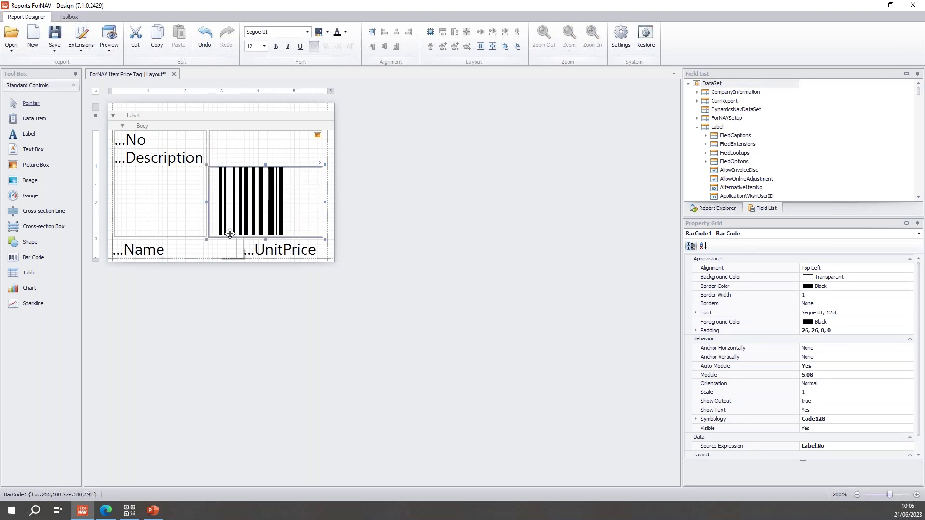
Step: Change the bar code's symbology to DataMatrix
click(319, 163)
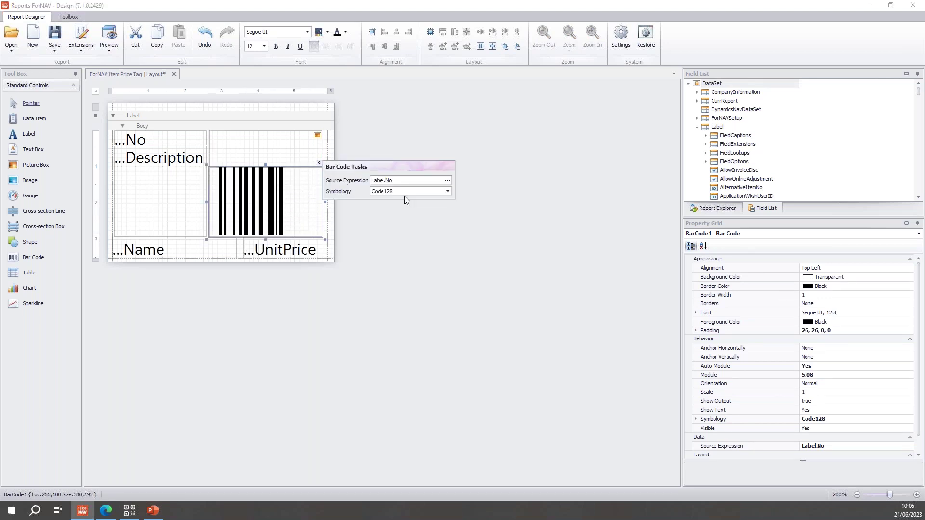
click(423, 192)
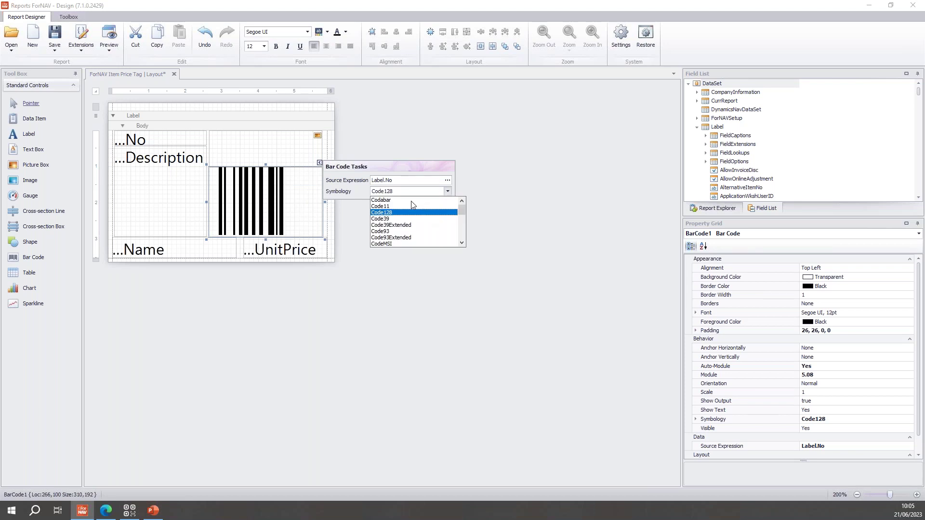
scroll(412, 205, down, 1)
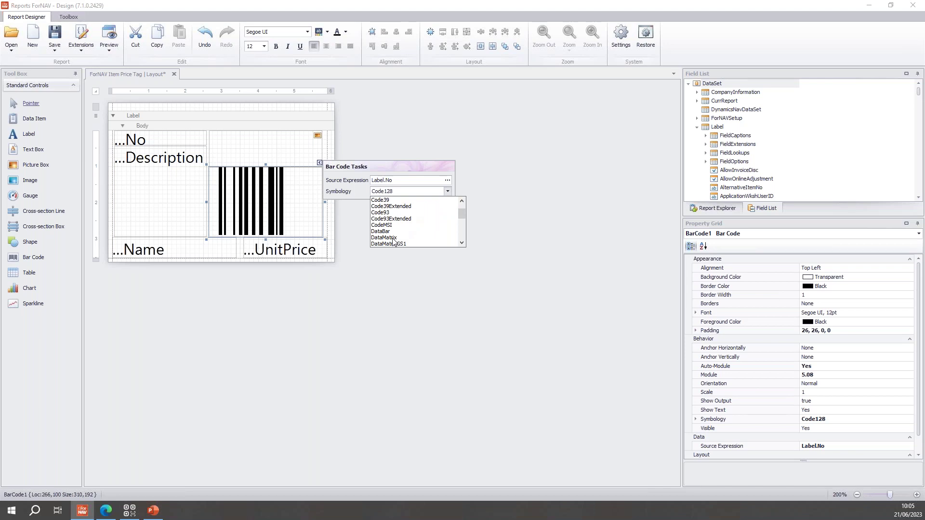
click(393, 238)
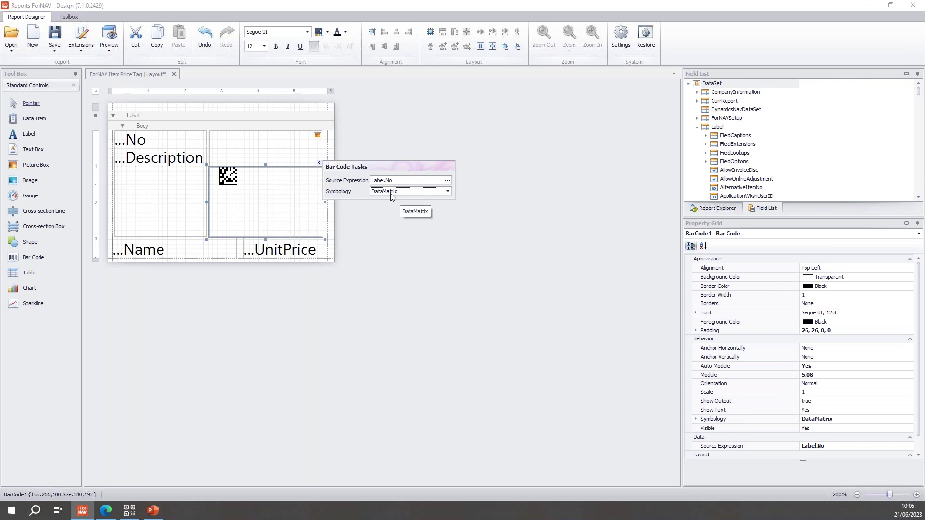
Step: Turn off the bar code's text by setting Show Text to No
click(287, 208)
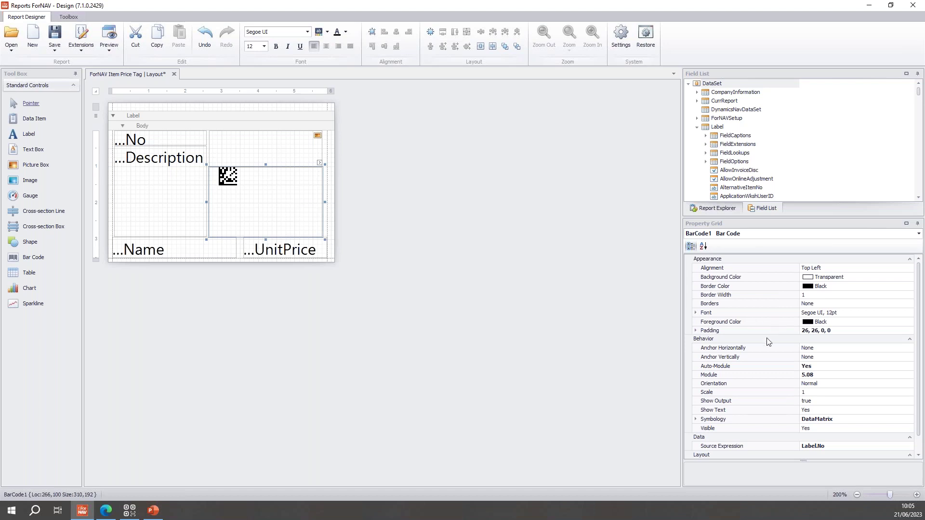
click(786, 412)
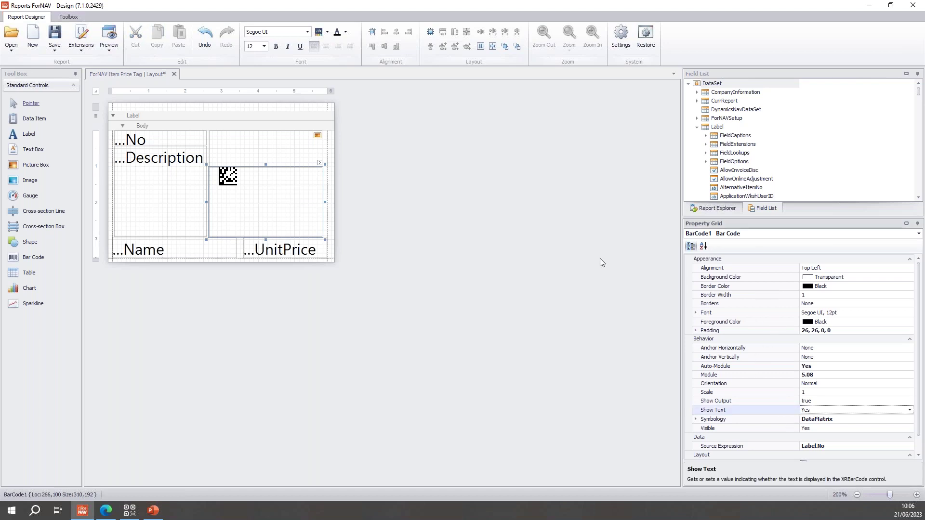
double_click(809, 411)
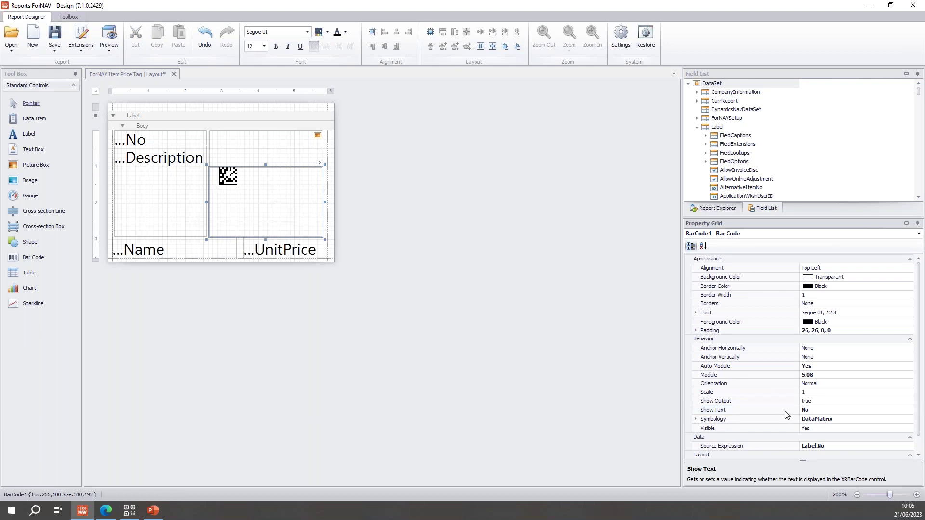
Step: Examine the DataMatrix symbology's Compaction Mode and Matrix Size options
click(696, 419)
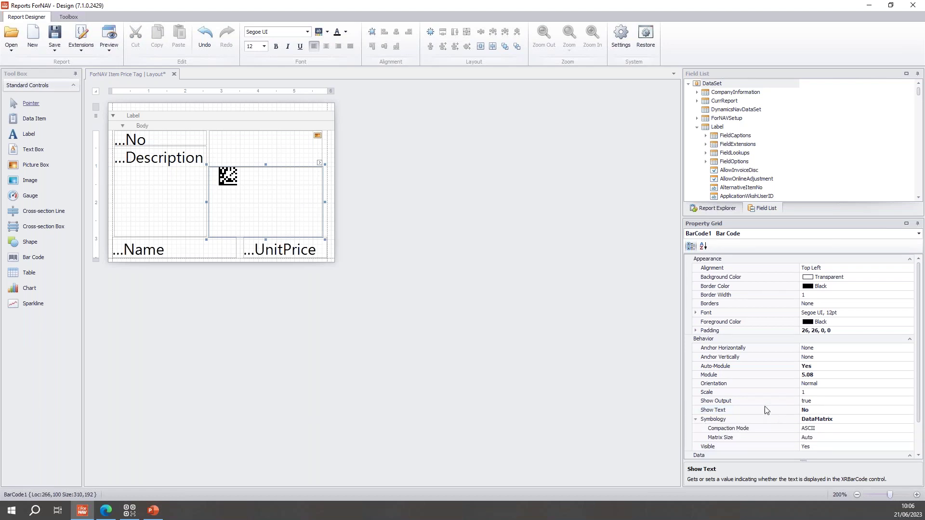
click(766, 428)
click(766, 434)
click(766, 429)
click(768, 421)
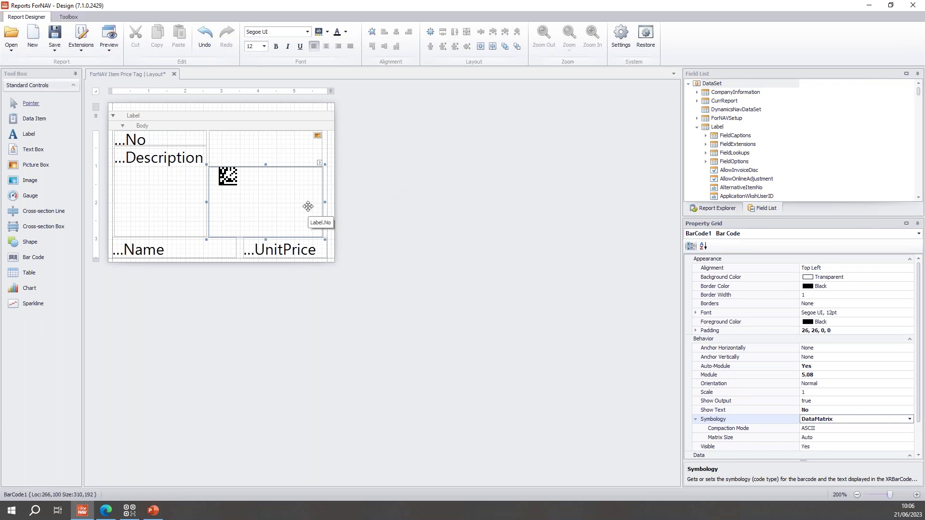
click(404, 204)
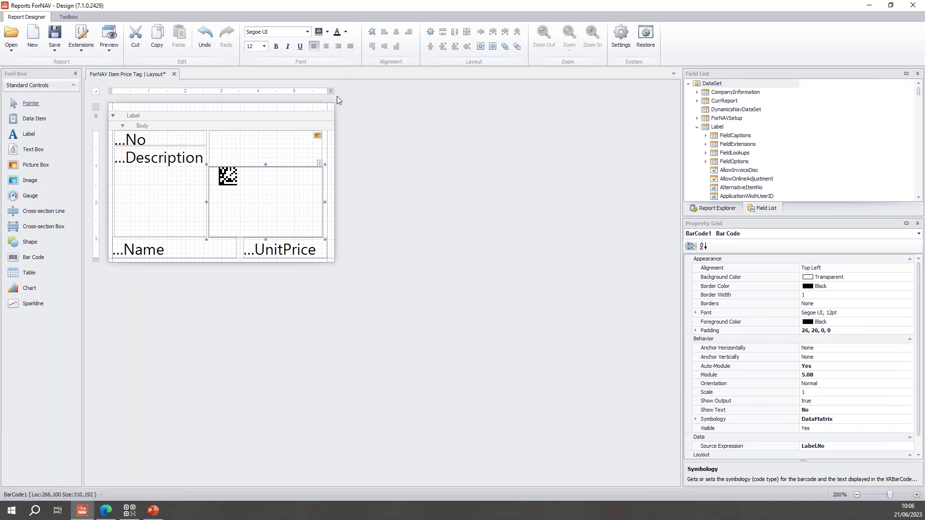
click(326, 177)
Step: Preview the layout in Business Central, signing in with an existing work account and filtering the Item Price Tag to item 1928-S
click(114, 34)
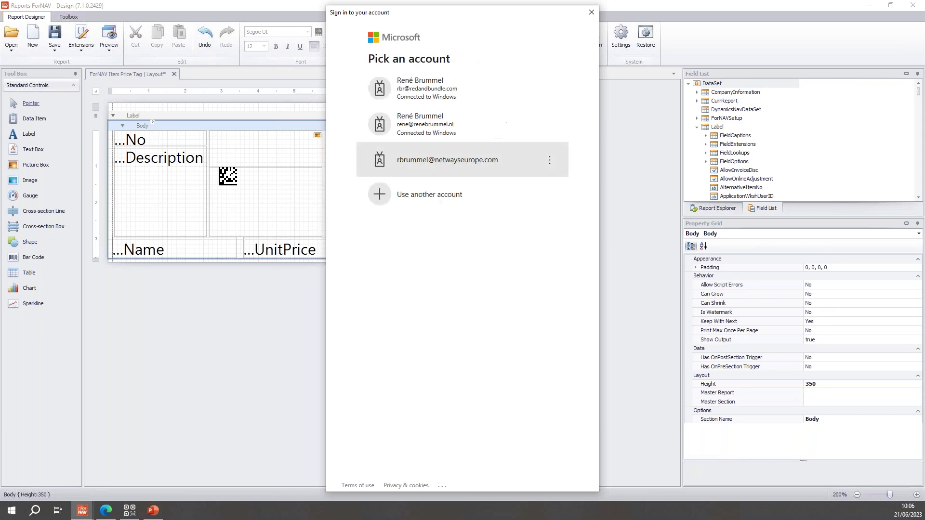
click(441, 91)
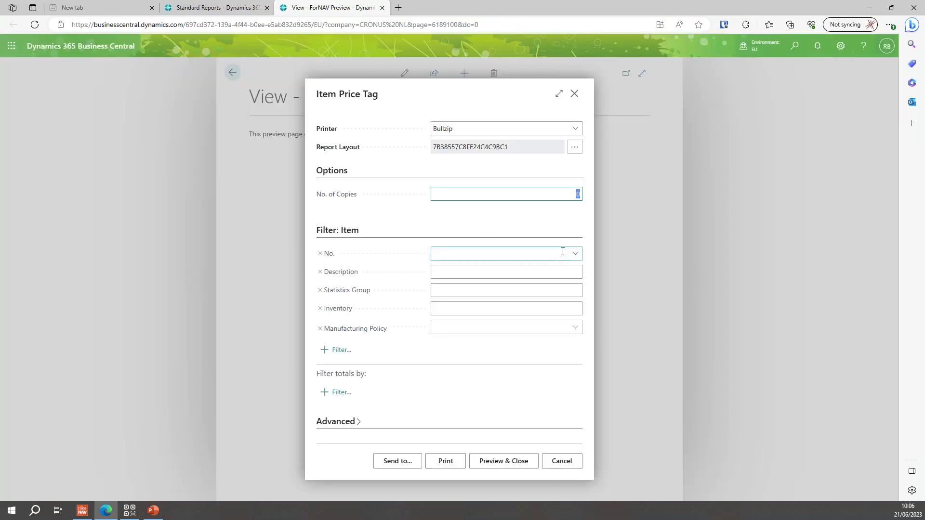
click(562, 252)
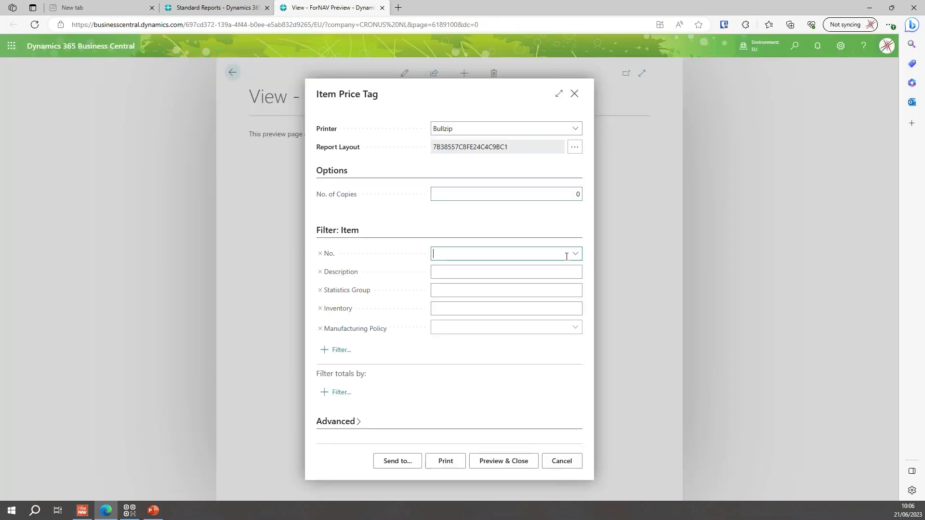
scroll(556, 318, down, 8)
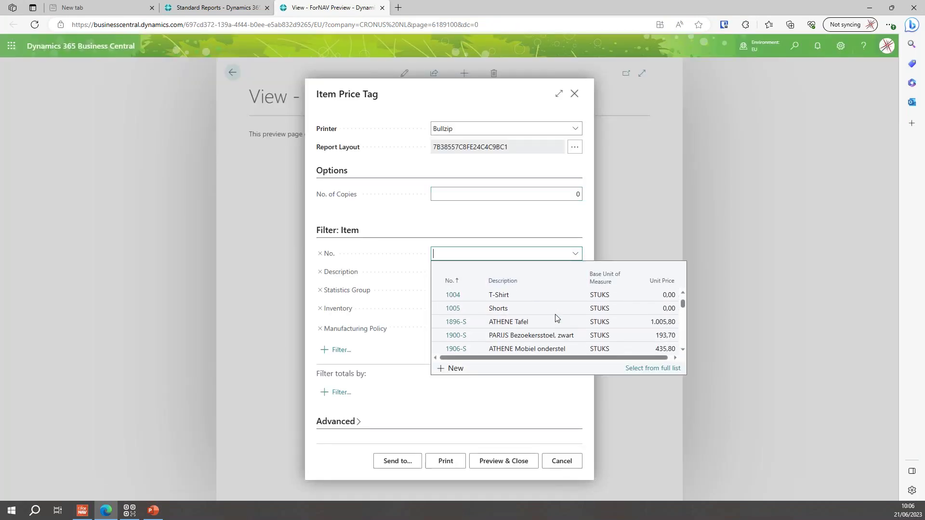
scroll(556, 318, down, 1)
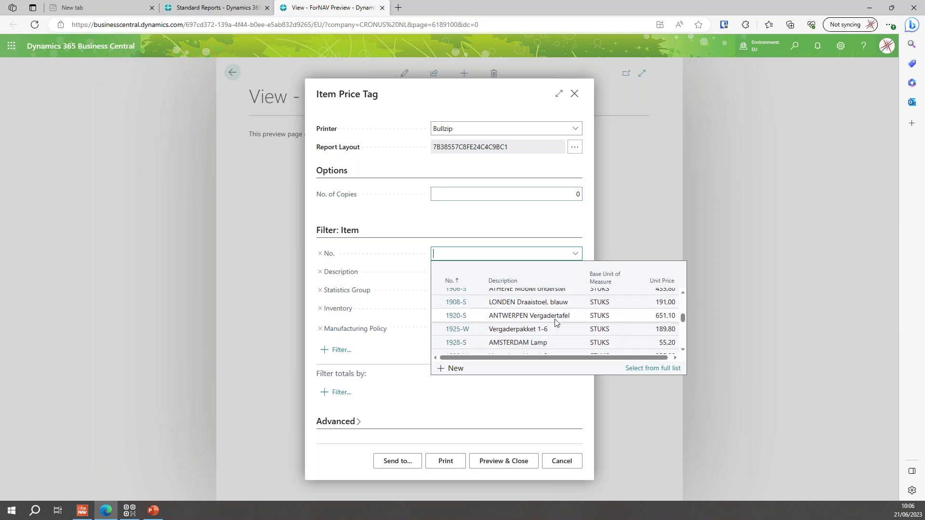
click(556, 338)
click(506, 461)
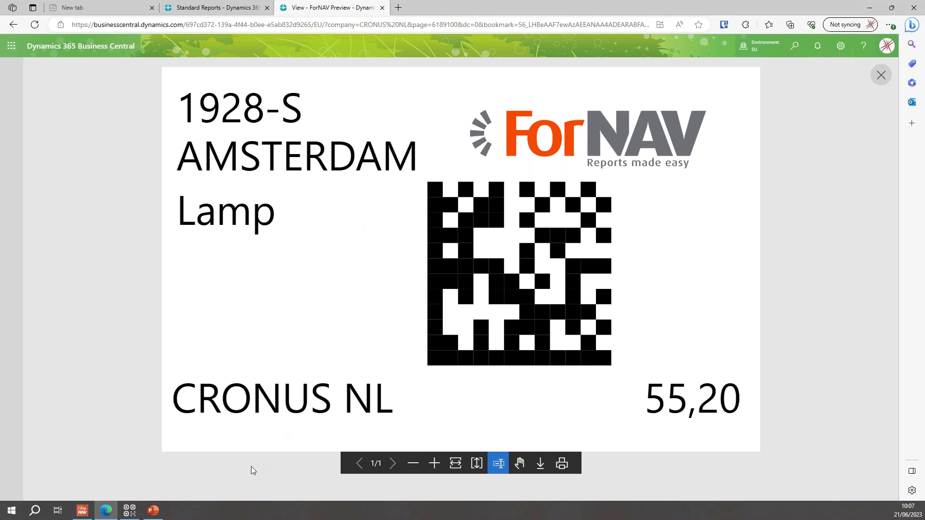
Step: Switch to Barcode Manager for Windows, scan the previewed DataMatrix code with a screen snip, and close the result and preview
click(129, 511)
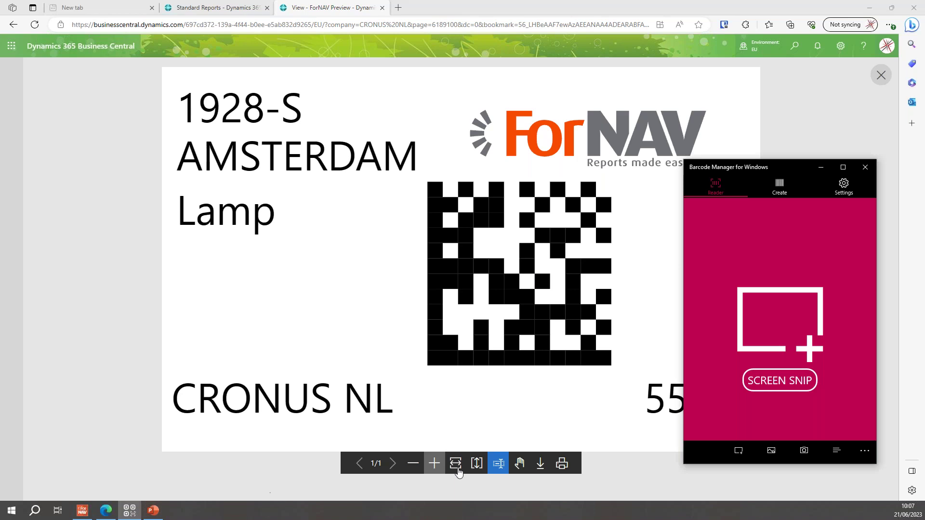
drag(784, 167, 791, 157)
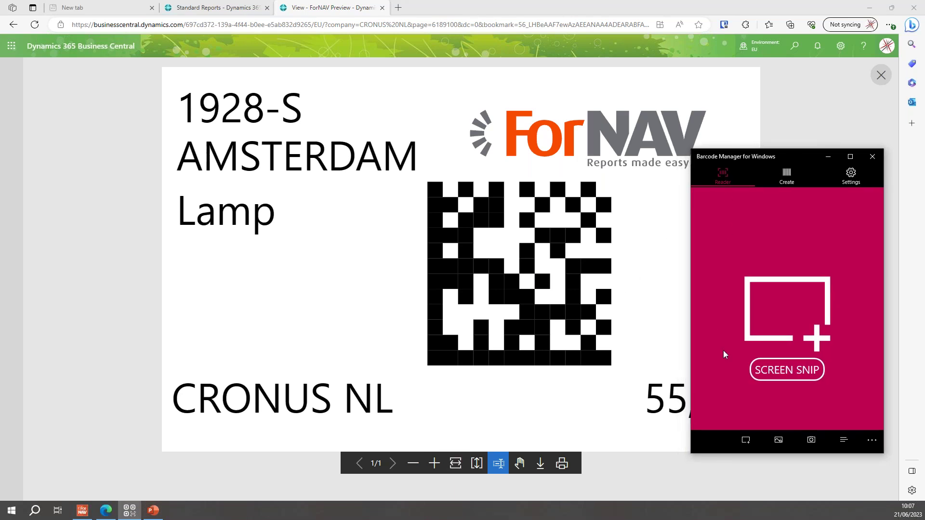
click(798, 371)
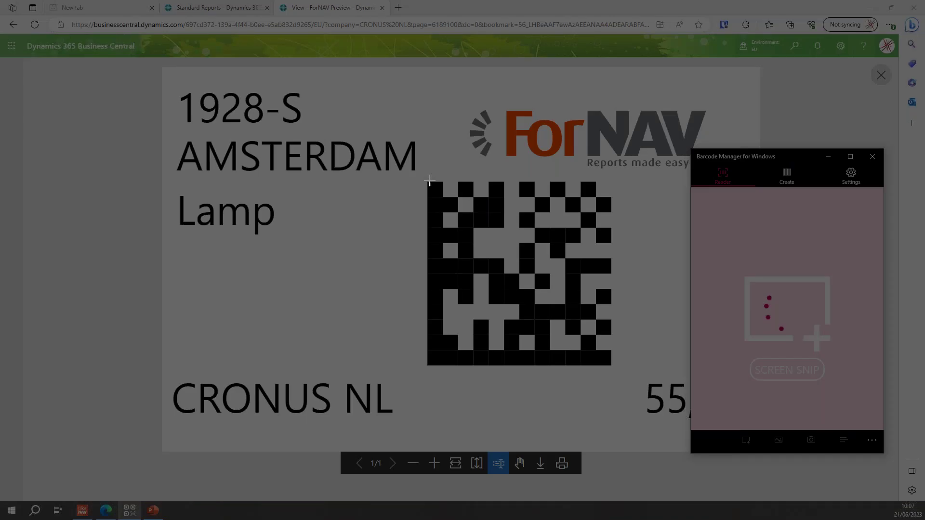
drag(424, 175, 620, 374)
click(751, 341)
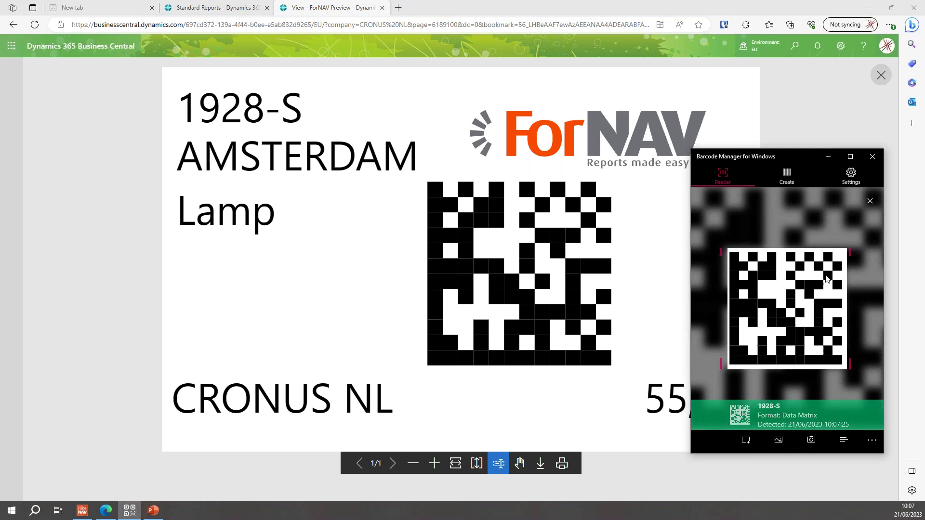
click(870, 201)
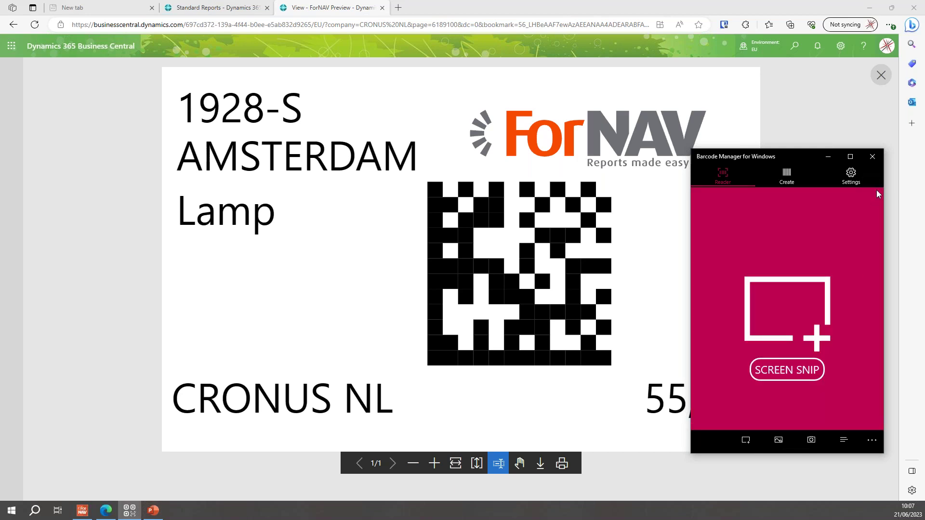
click(881, 76)
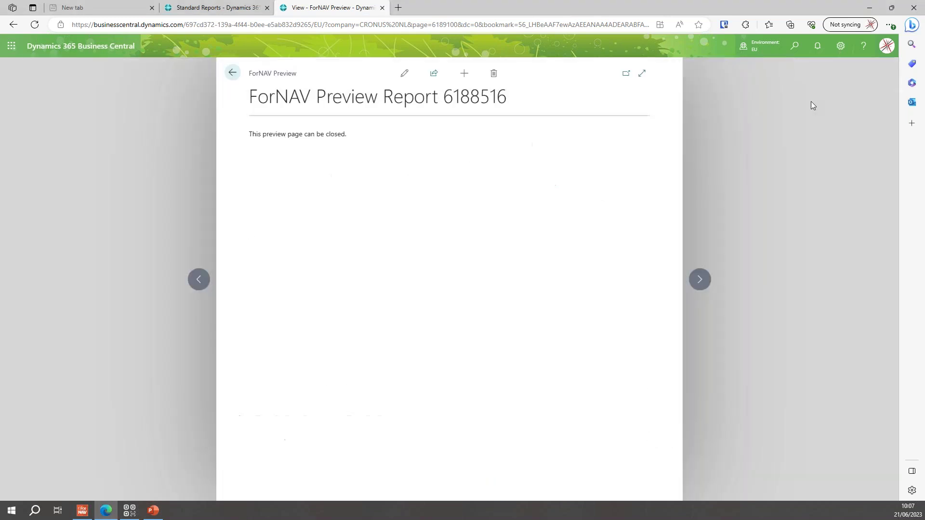
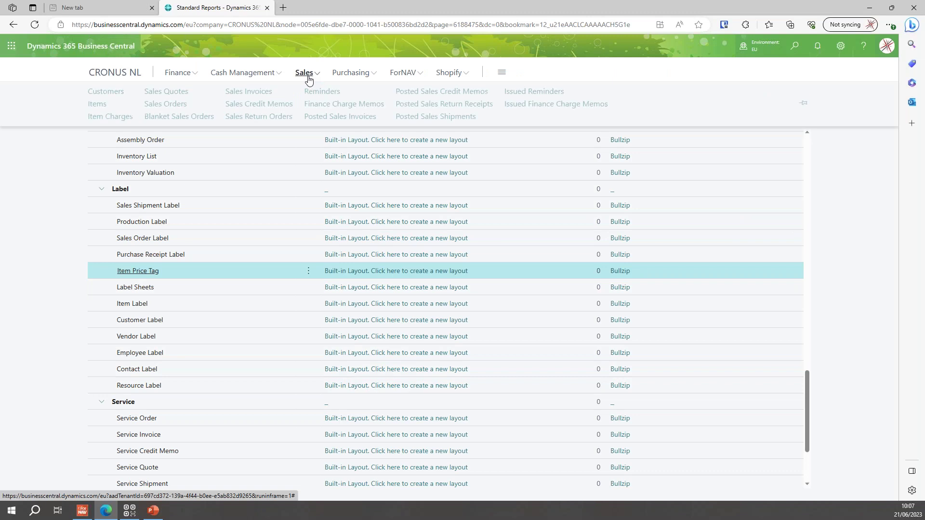
Step: Open the item units of measure for 1928-S AMSTERDAM Lamp from the Items list
click(97, 105)
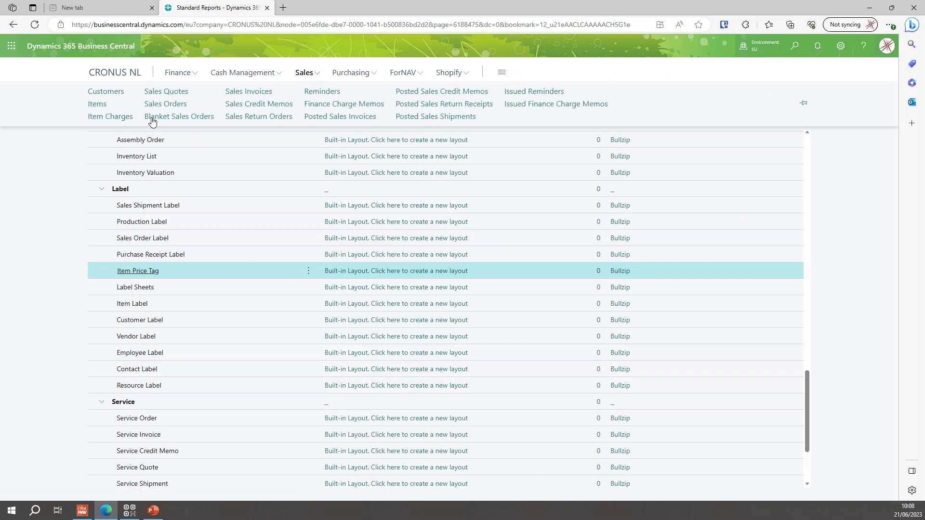
scroll(248, 187, down, 7)
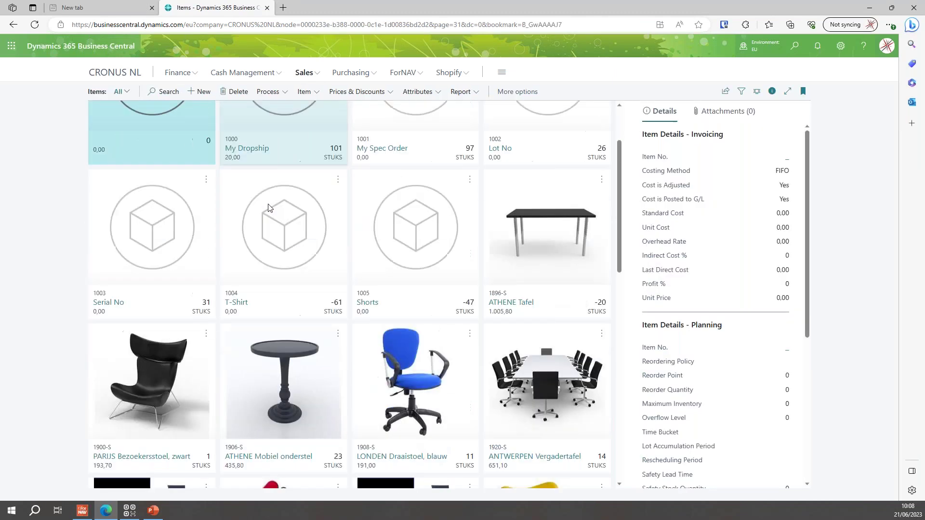
click(266, 352)
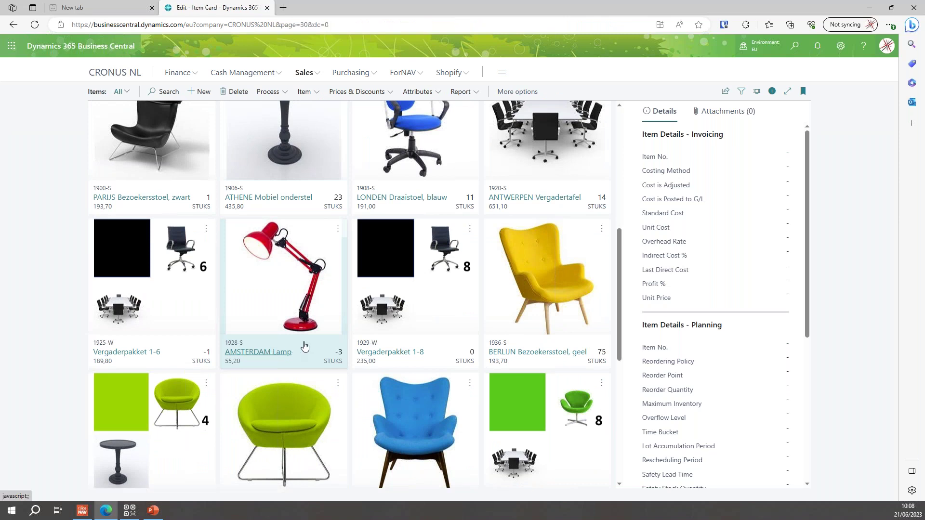
click(308, 121)
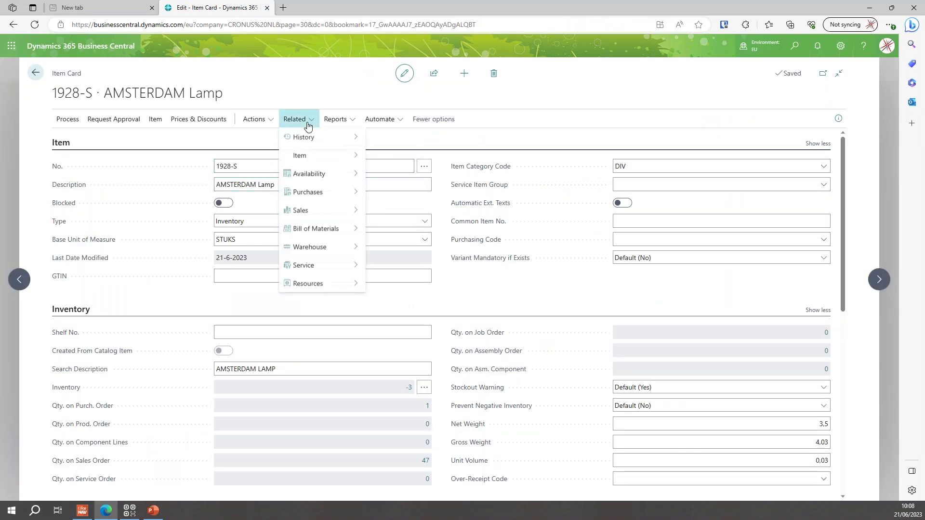
mouse_move(313, 155)
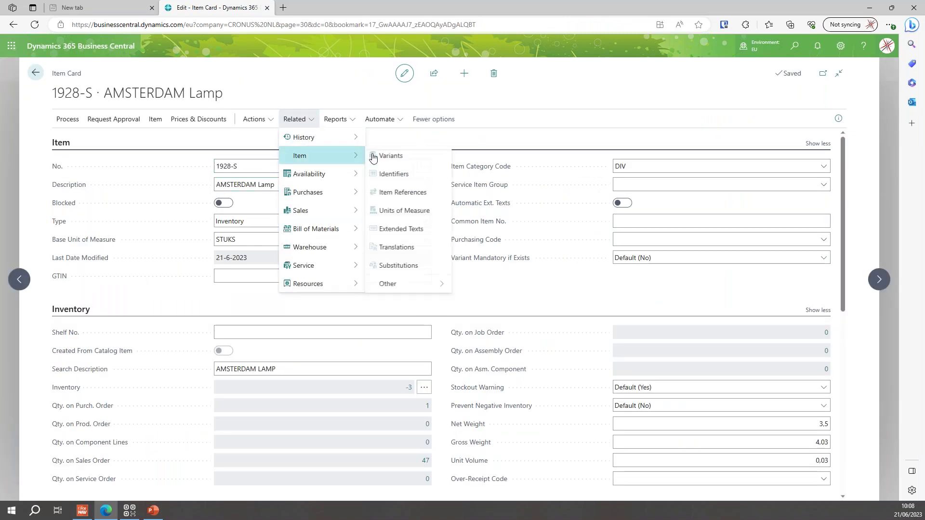
click(426, 212)
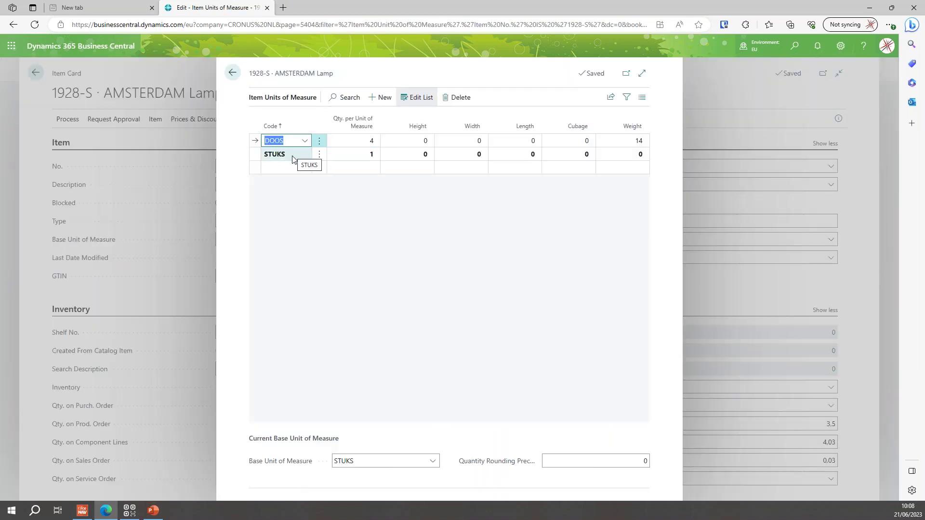
Step: Check the lamp's STUKS and DOOS unit lines and return to the Items list
click(292, 155)
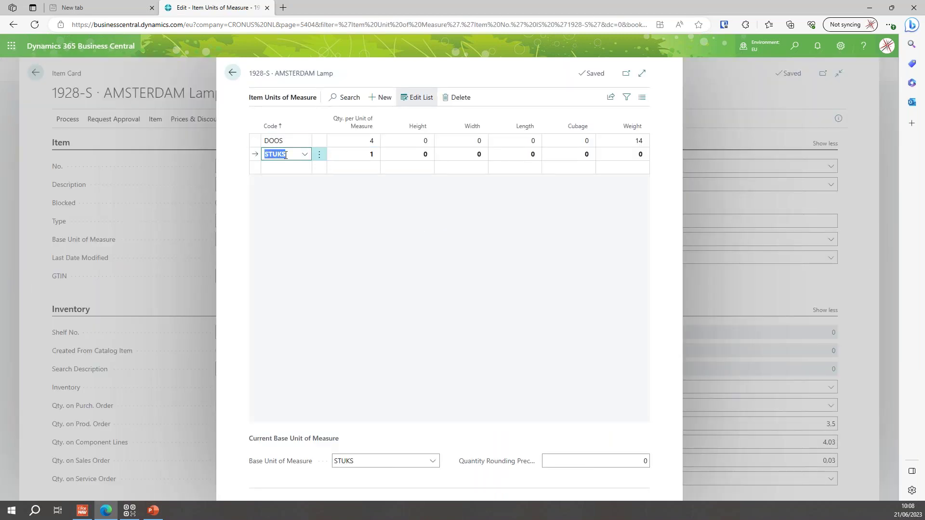
click(298, 141)
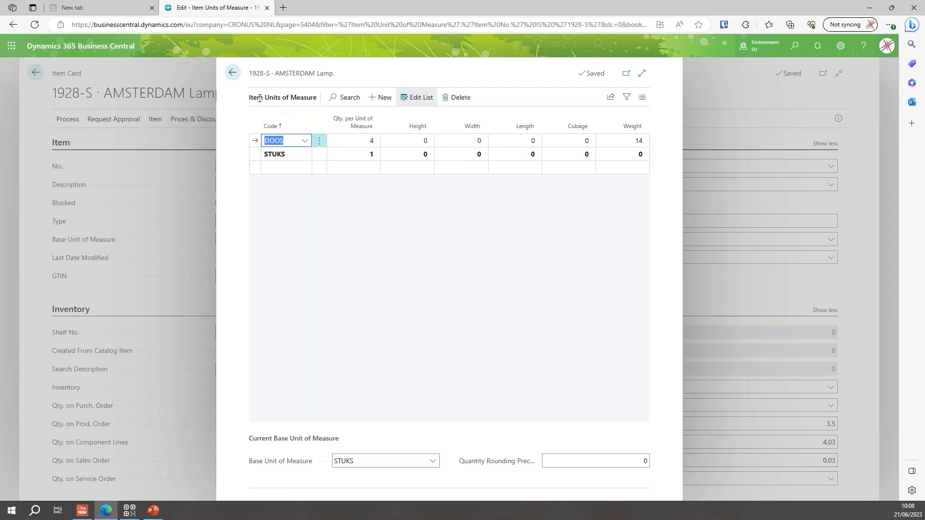
click(232, 73)
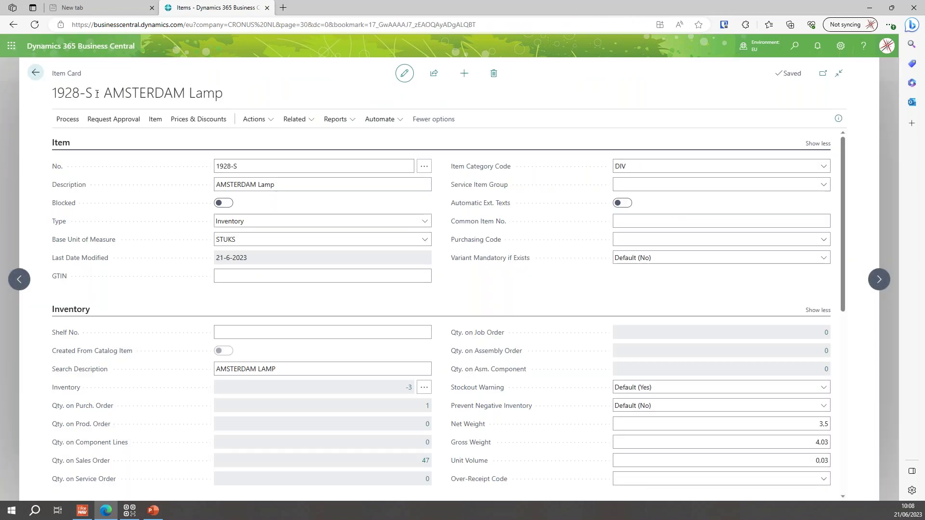
click(35, 73)
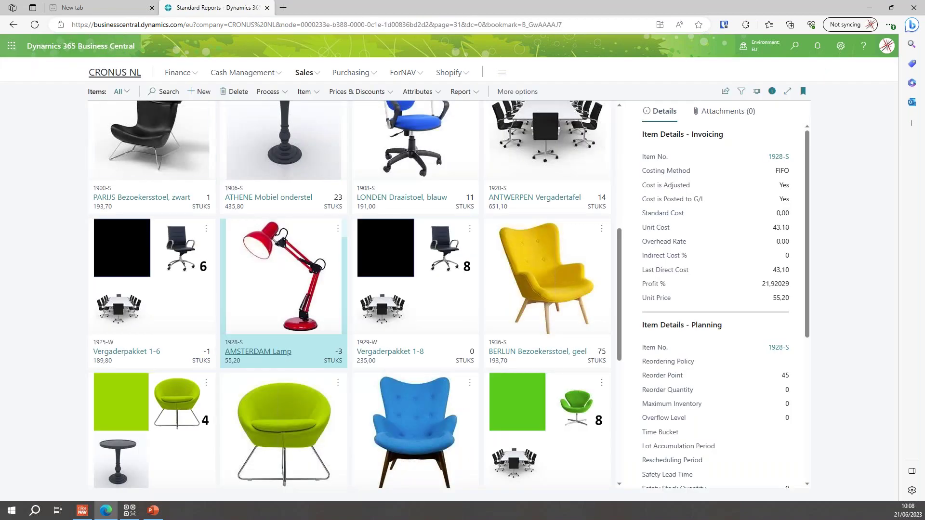
Step: Sort the sales orders by number in descending order and inspect the AMSTERDAM Lamp line's quantity in the School of Fine Art order
click(304, 72)
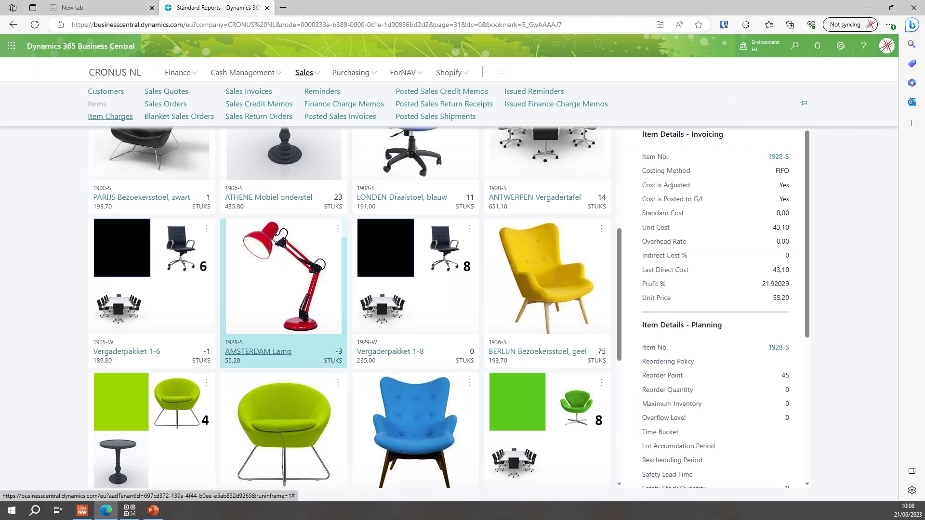
click(174, 105)
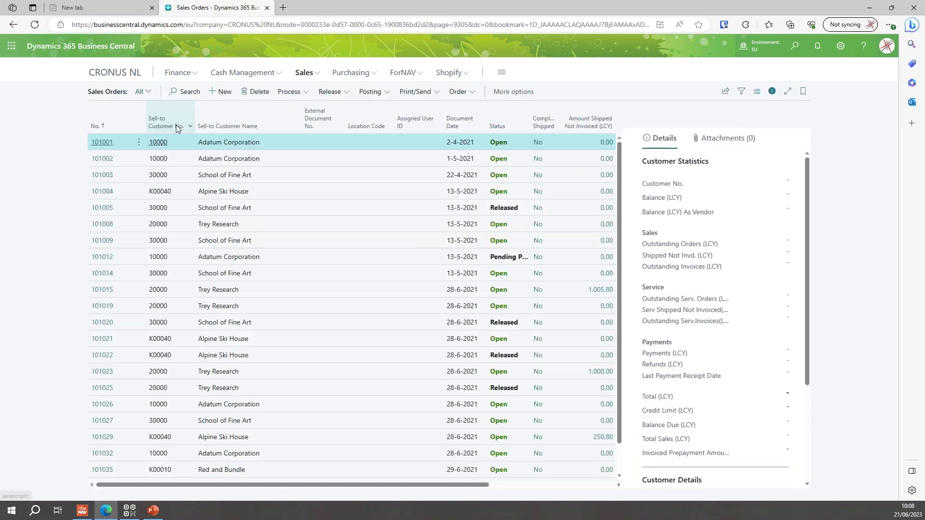
click(111, 126)
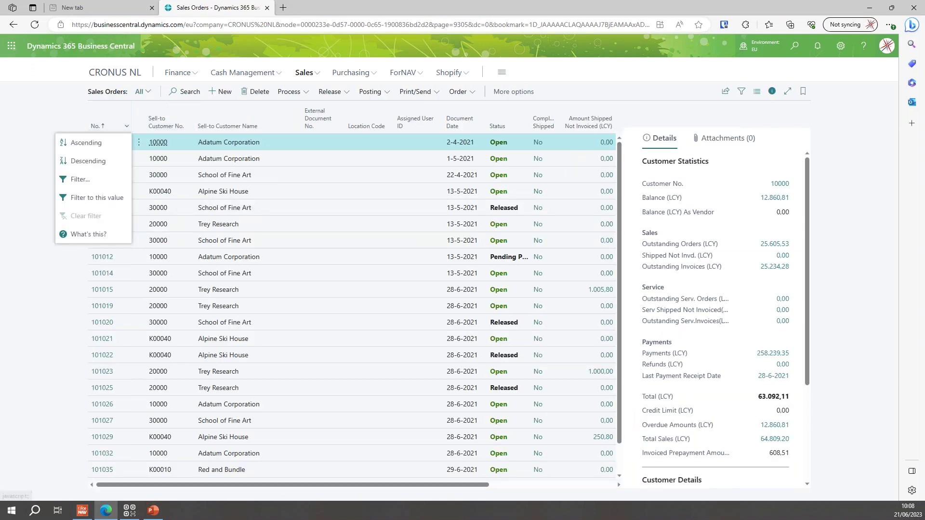
click(114, 159)
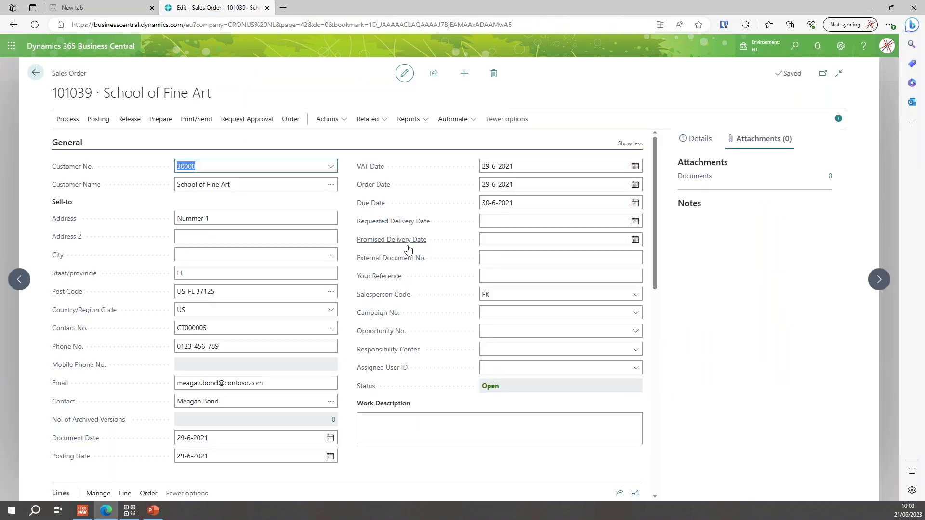
scroll(408, 249, down, 5)
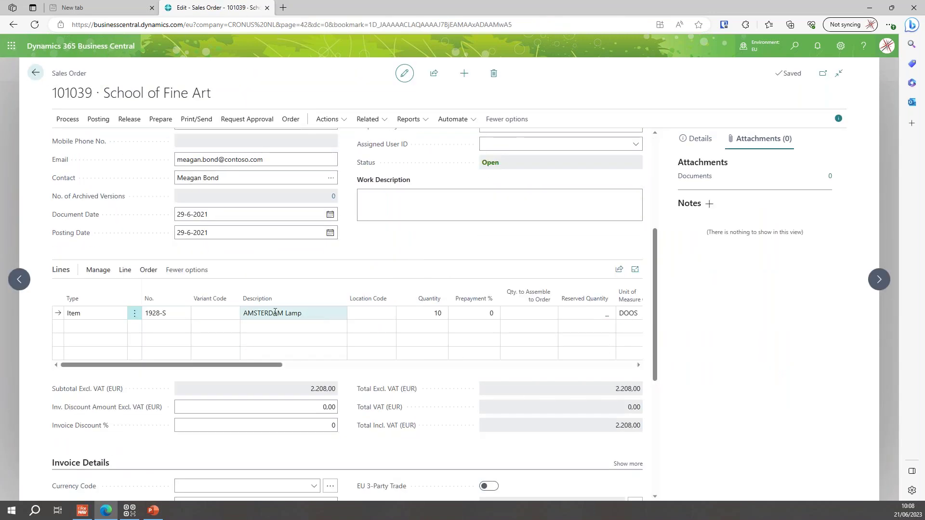
click(411, 313)
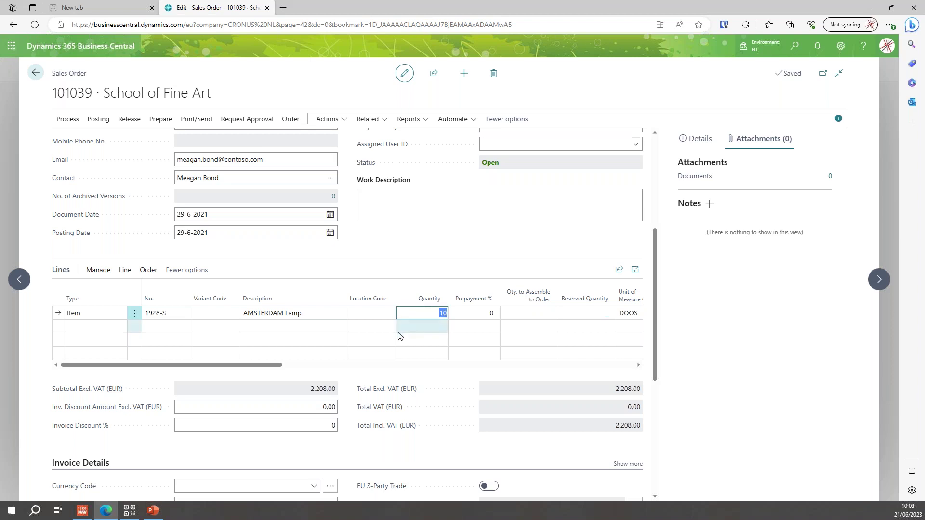
Step: Check the unit of measure code and quantity on the AMSTERDAM Lamp sales line
drag(275, 365, 356, 365)
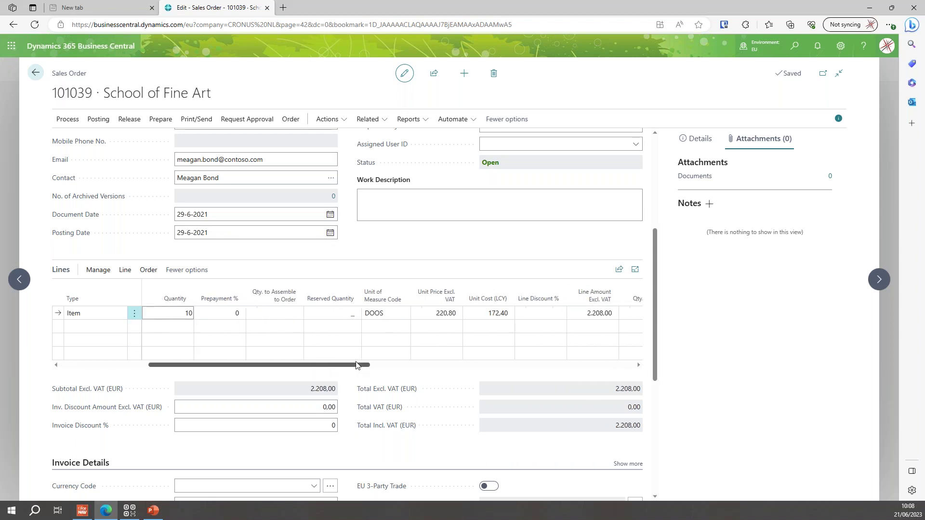
click(396, 314)
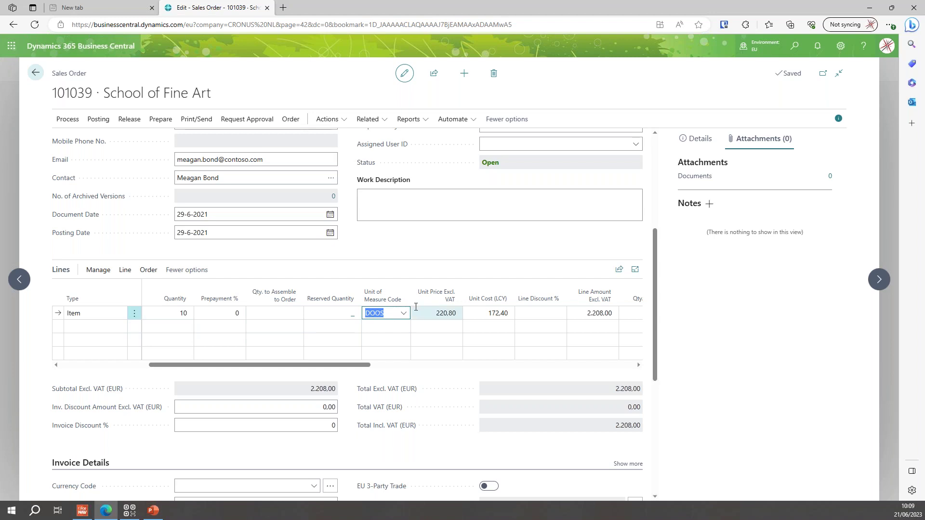
drag(361, 367, 263, 367)
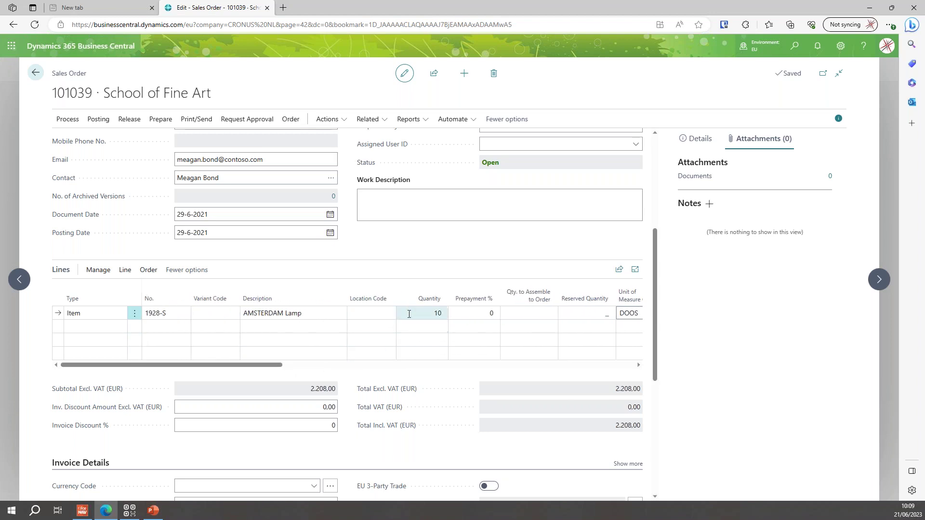
drag(285, 368, 321, 367)
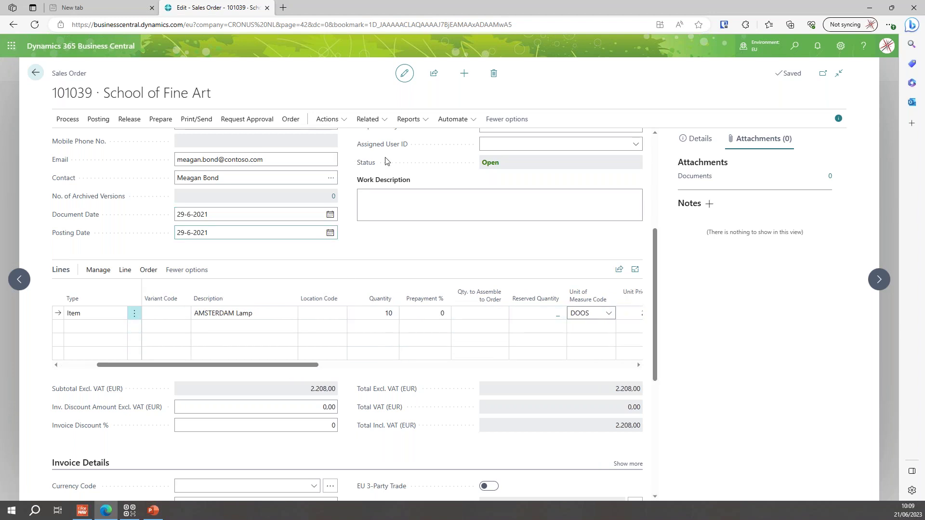
Step: Run the Sales Order Label report for this order with One Label Per set to Unit of Measure and preview it
click(407, 120)
click(425, 138)
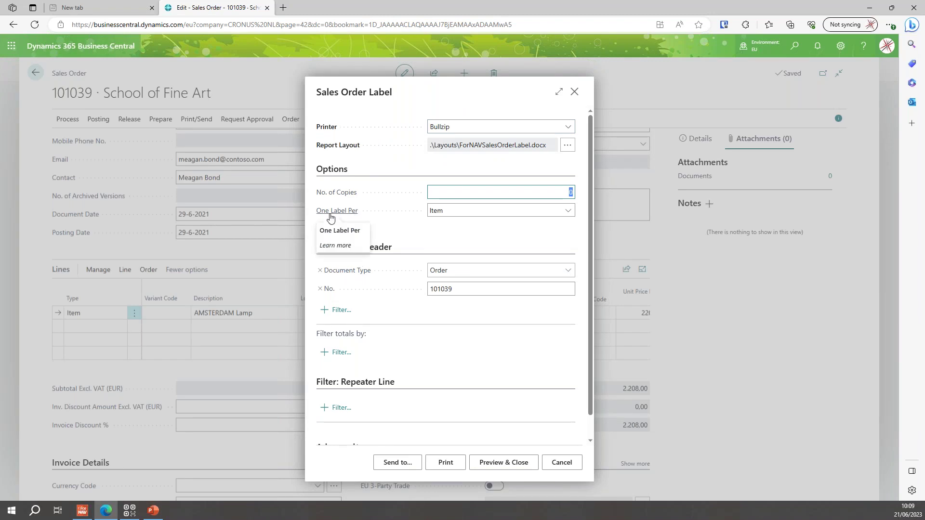
click(491, 213)
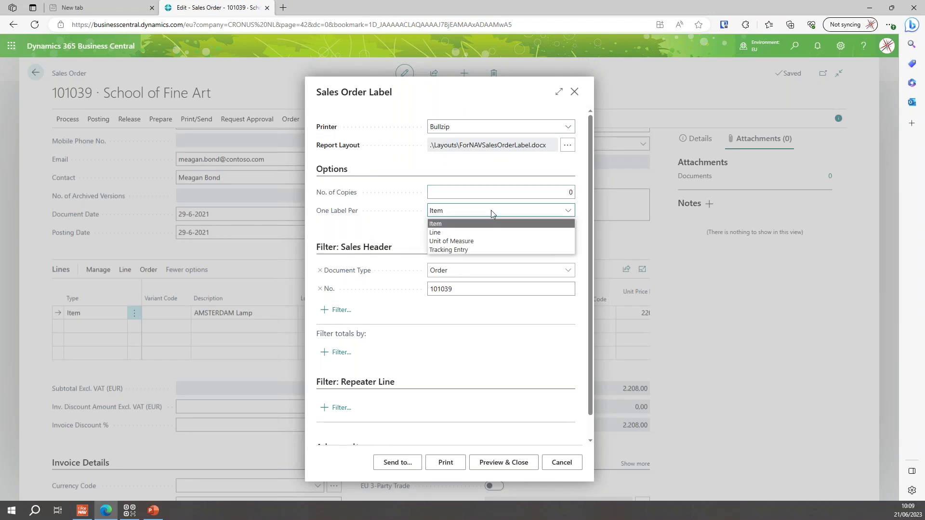
click(484, 241)
click(489, 463)
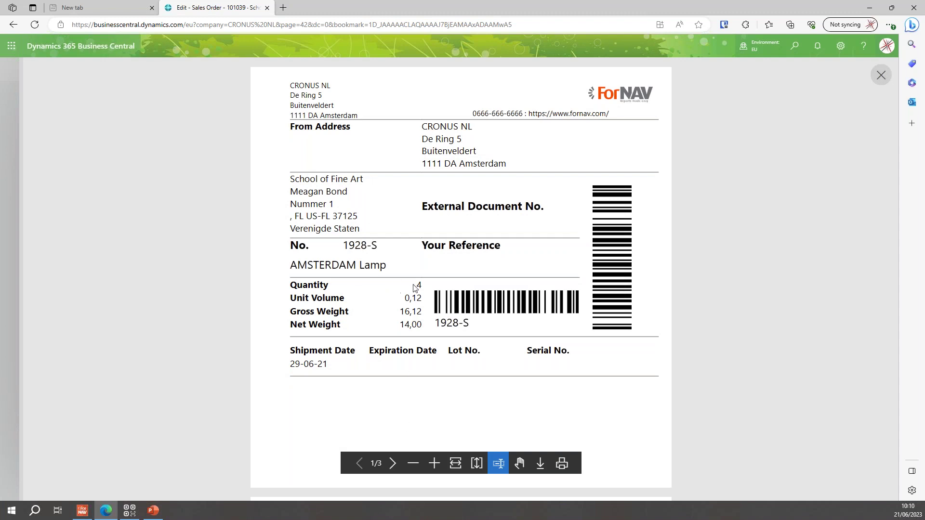
Step: Compare the quantities across all the previewed label pages and close the preview
scroll(524, 303, down, 9)
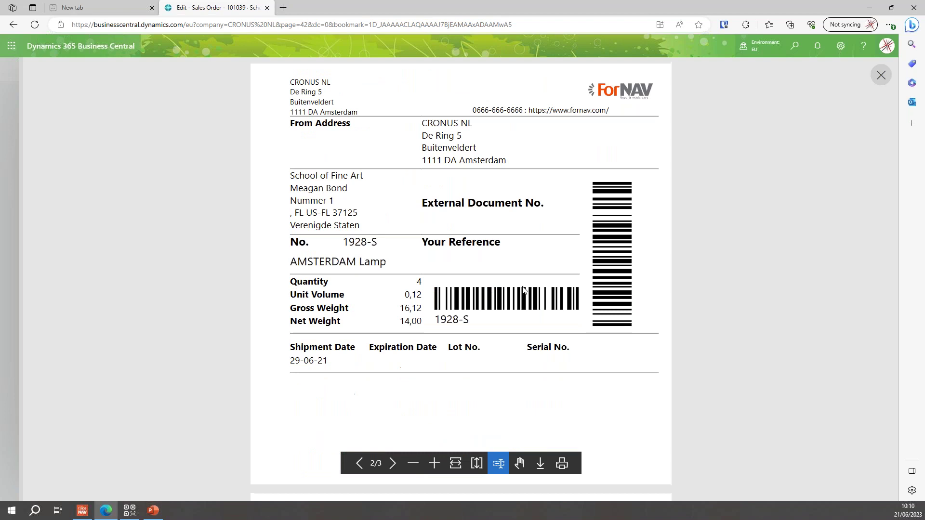
scroll(421, 283, down, 9)
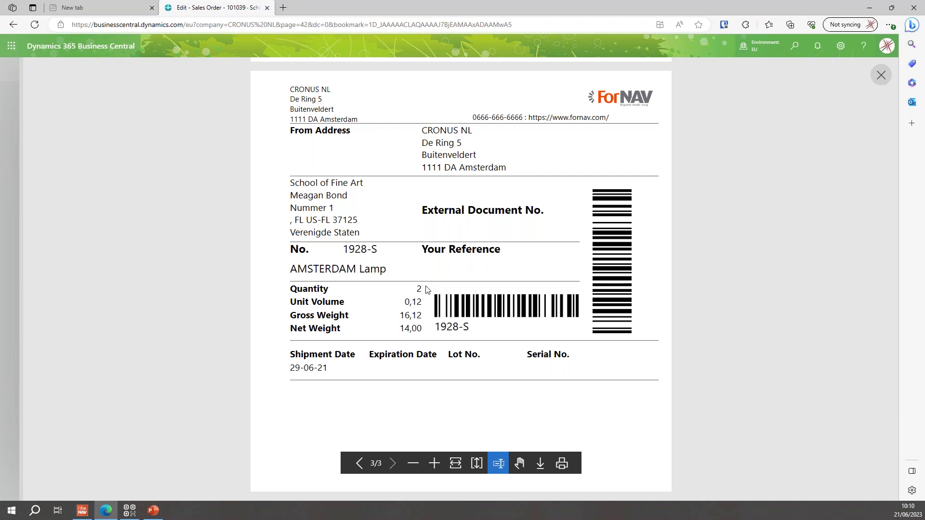
triple_click(420, 289)
click(472, 274)
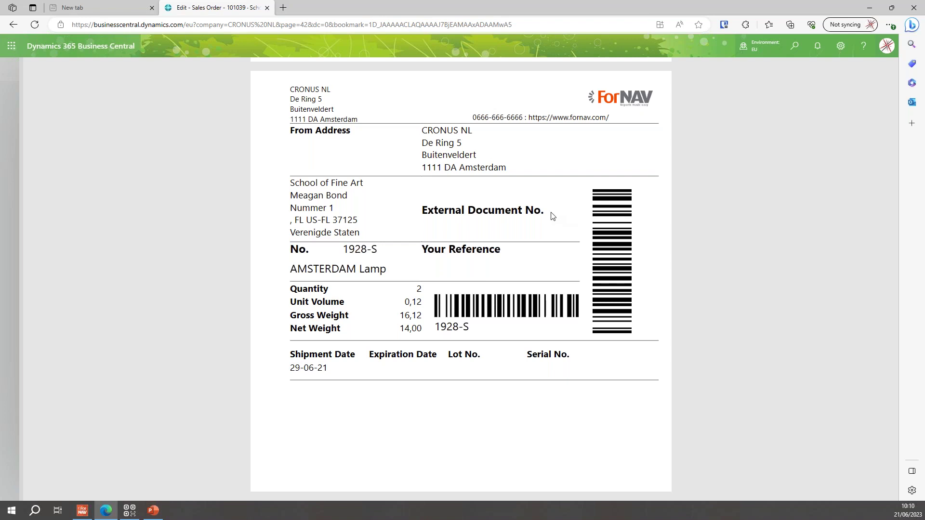
click(882, 76)
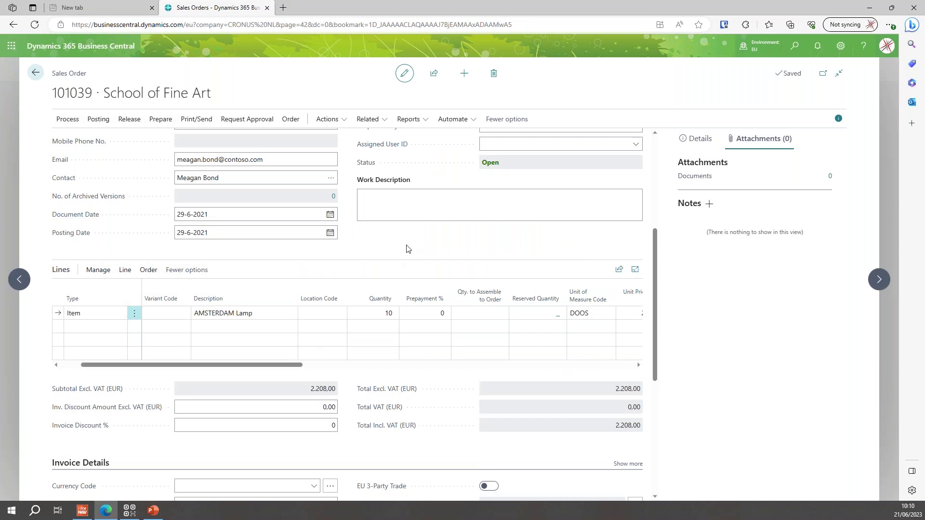
Step: Open the Item Tracking Lines of the AMSTERDAM Lamp line, review its serial numbers and close them
click(123, 273)
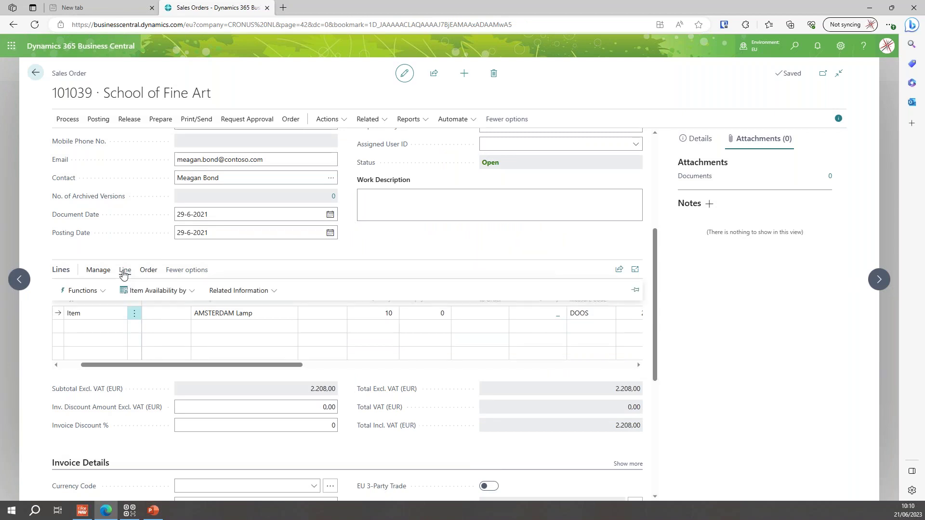
click(232, 292)
click(241, 107)
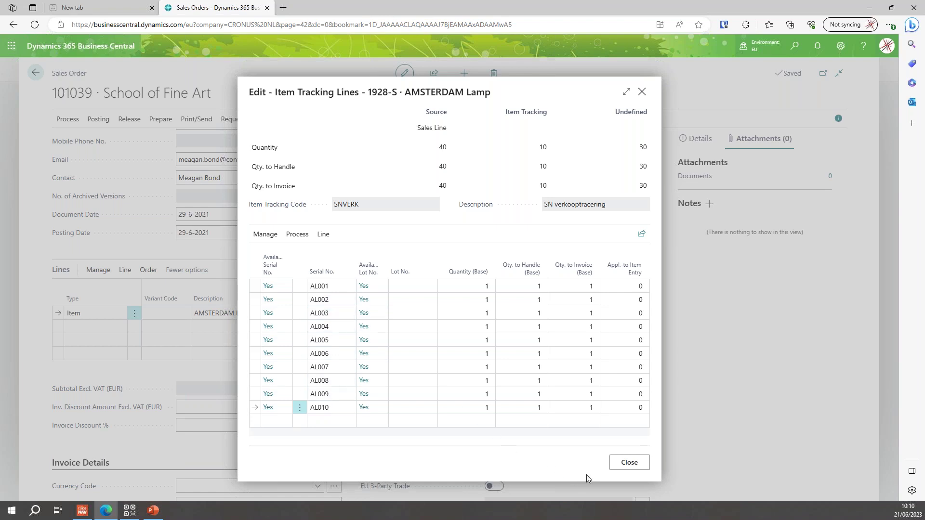
click(627, 464)
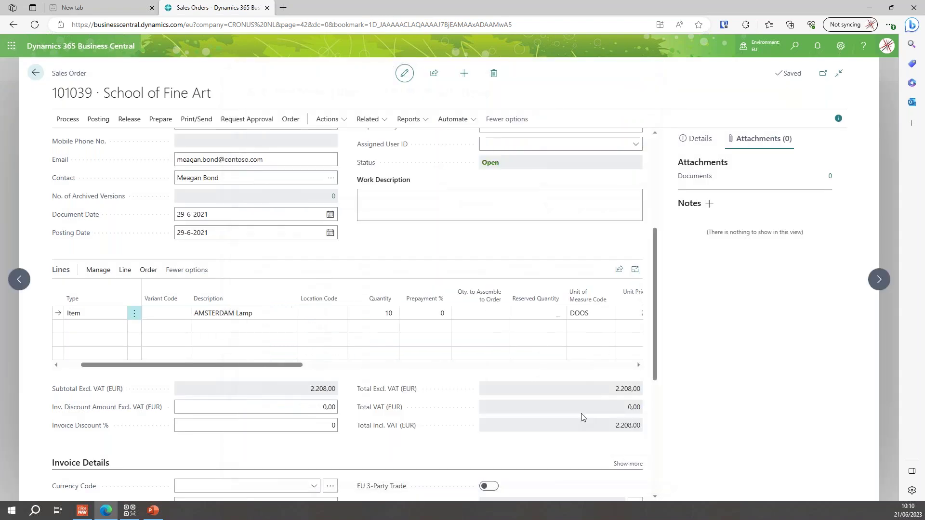
Step: Preview the Sales Order Label for the order again, with one label per tracking entry
click(417, 120)
click(425, 137)
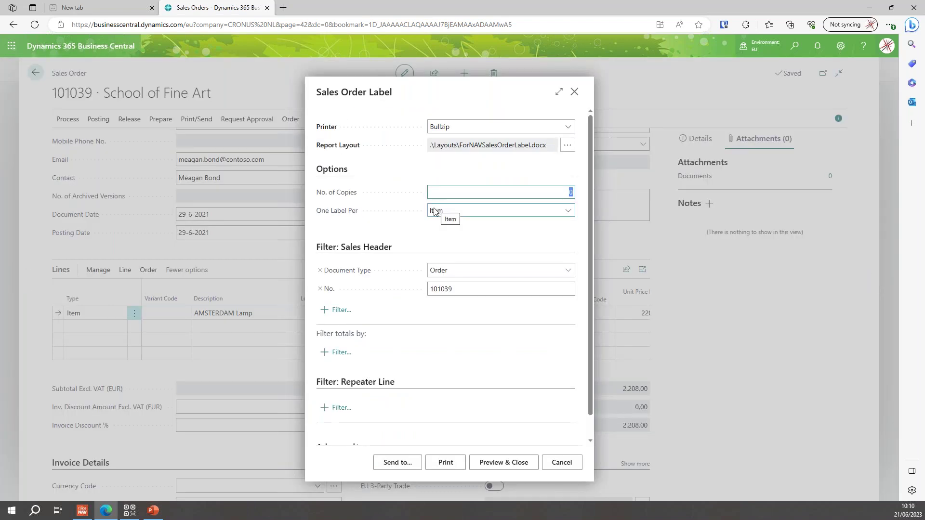
click(505, 467)
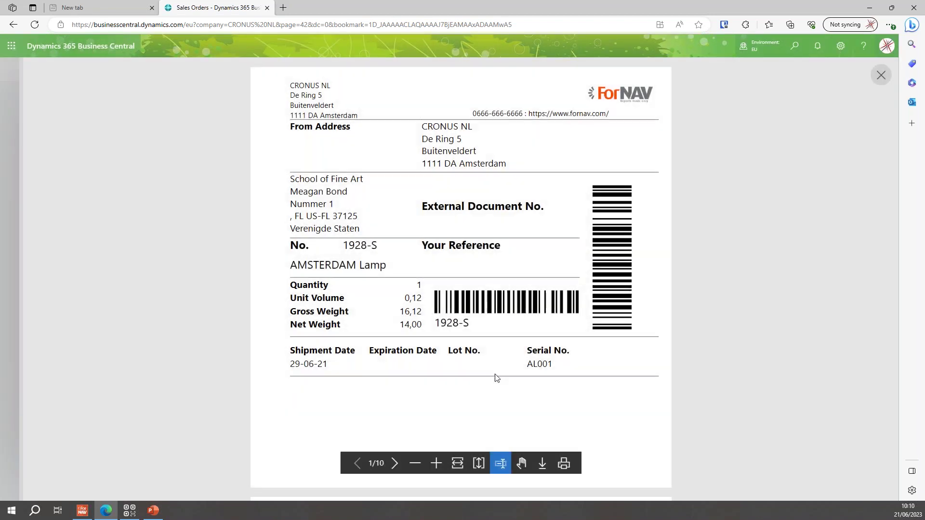
Step: Enlarge the label preview, check the serial number on the first few labels, and close the preview
click(436, 463)
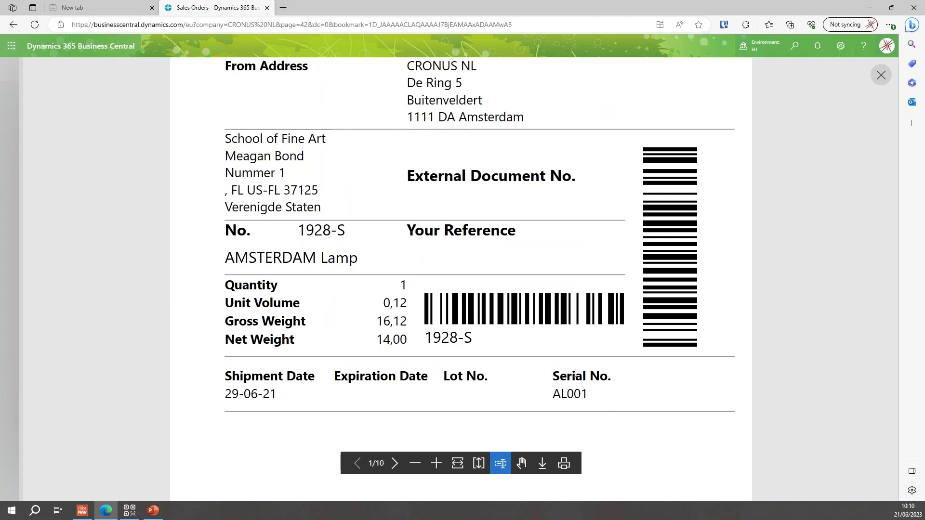
scroll(581, 376, down, 5)
scroll(580, 377, down, 7)
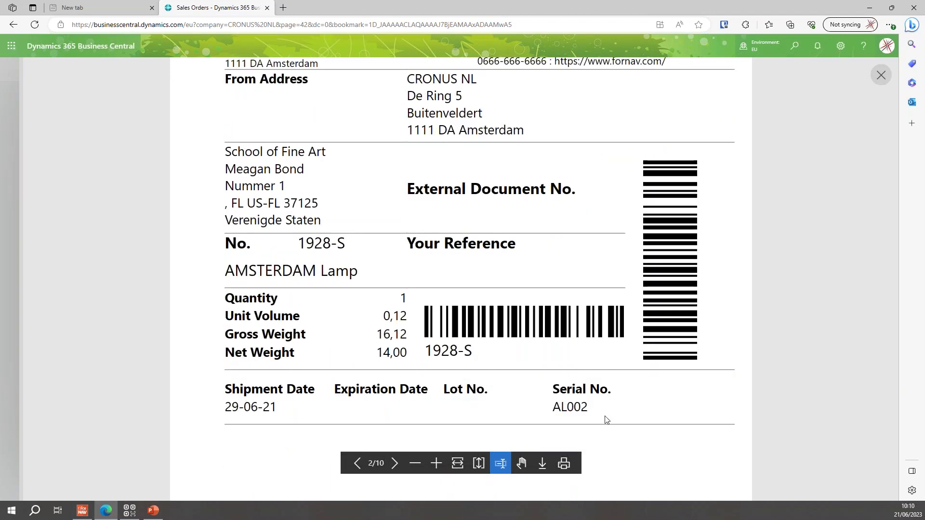
scroll(599, 414, down, 3)
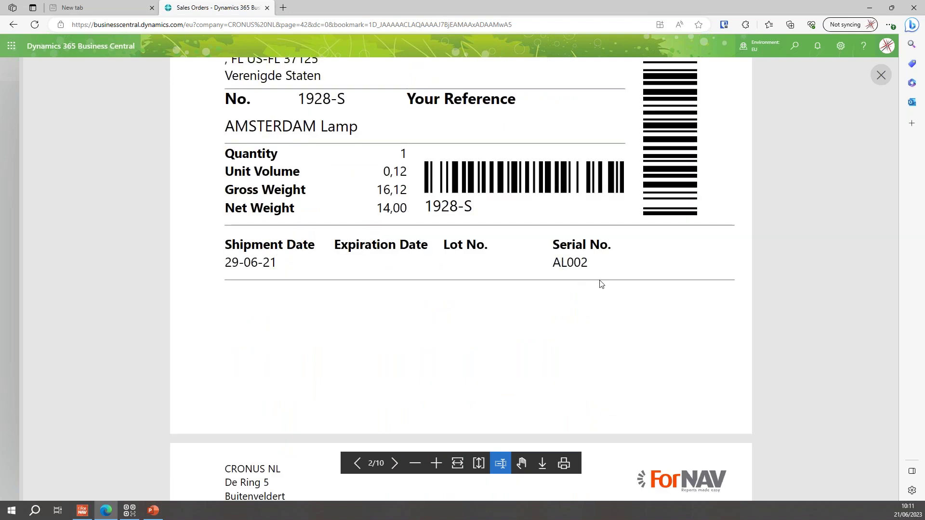
scroll(600, 284, down, 8)
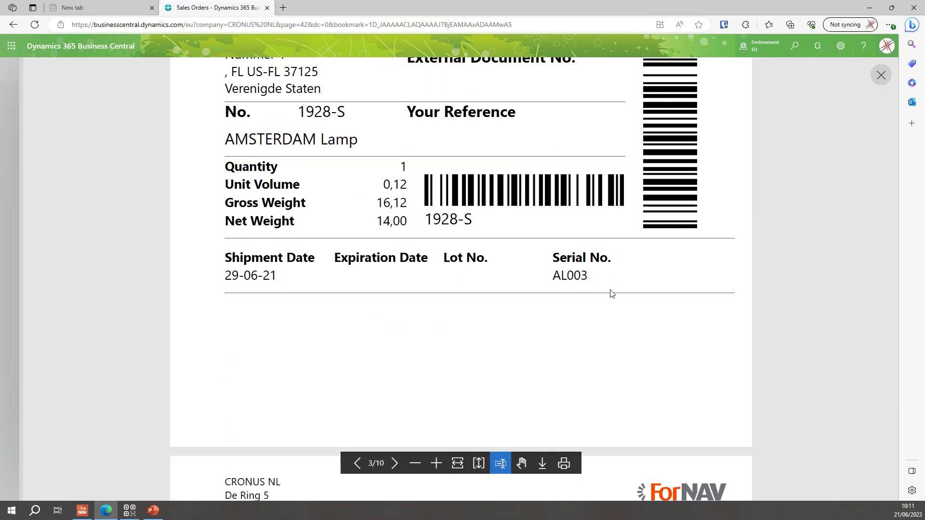
click(881, 76)
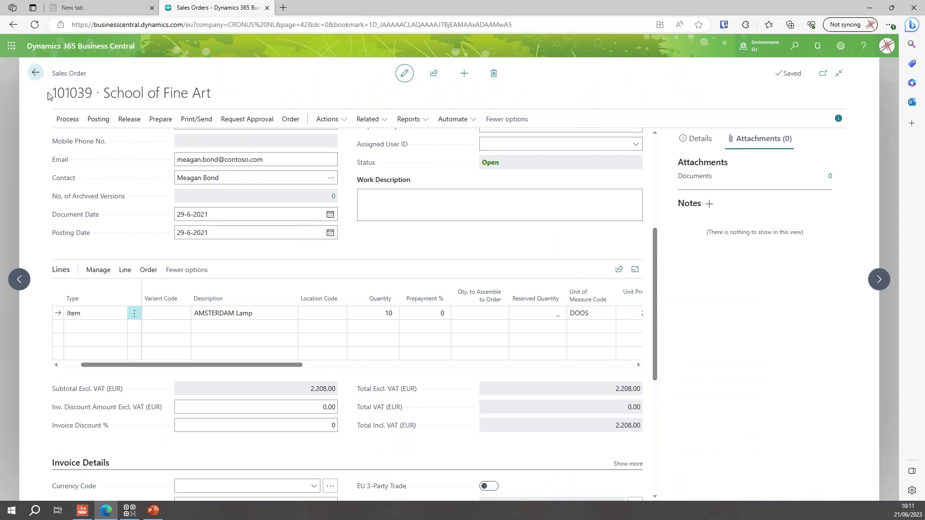
Step: Select the sales order number in the School of Fine Art order's heading and return to the Sales Orders list
mouse_move(53, 91)
mouse_down()
mouse_move(92, 92)
mouse_move(52, 92)
mouse_up()
click(91, 93)
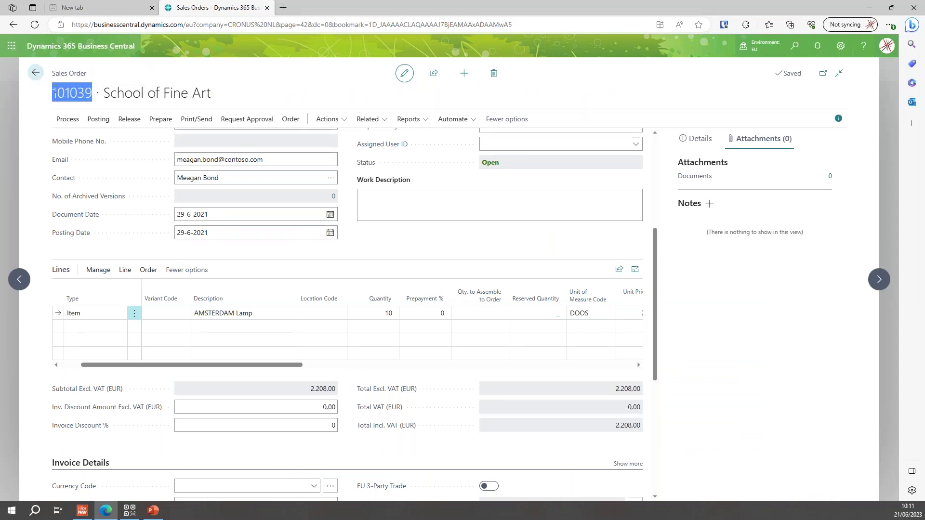
right_click(67, 93)
key(Escape)
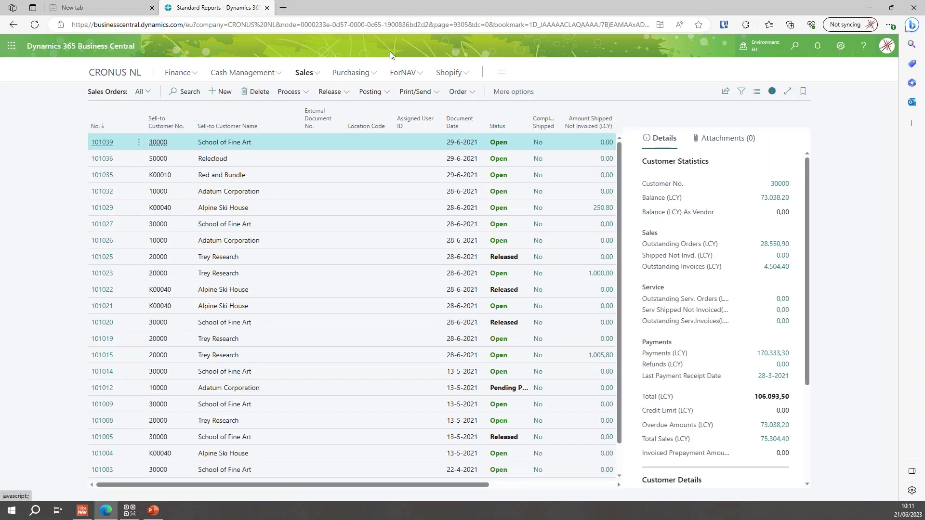
Step: Open the ForNAV Standard Reports list and select Sales Order Label in the Label group
click(121, 92)
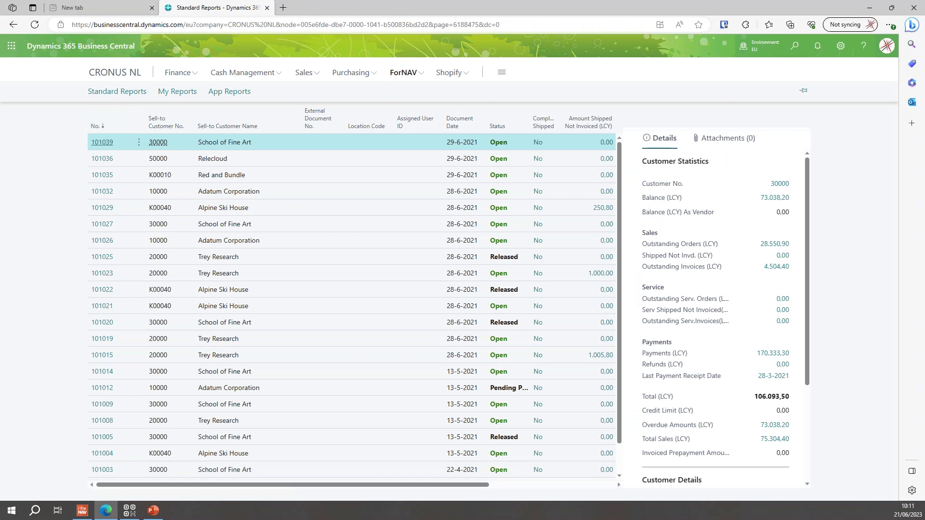
scroll(182, 212, down, 10)
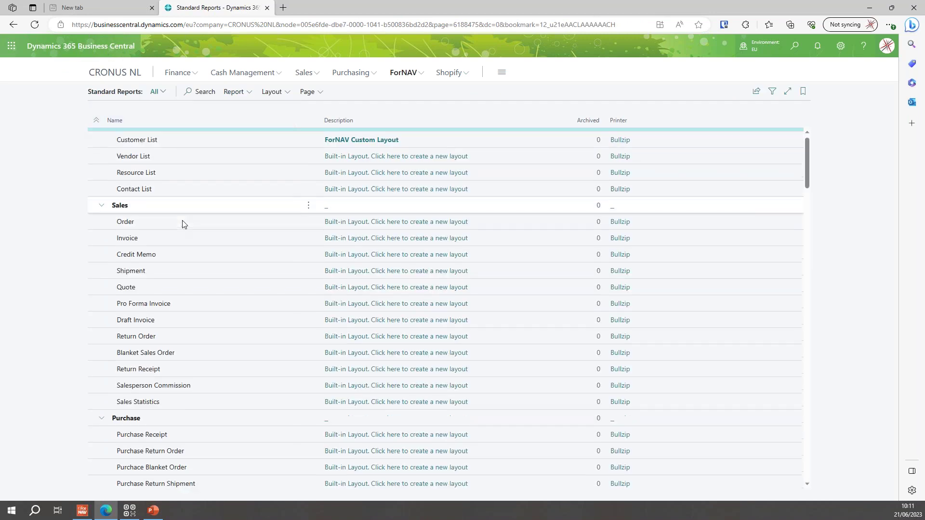
scroll(182, 223, down, 10)
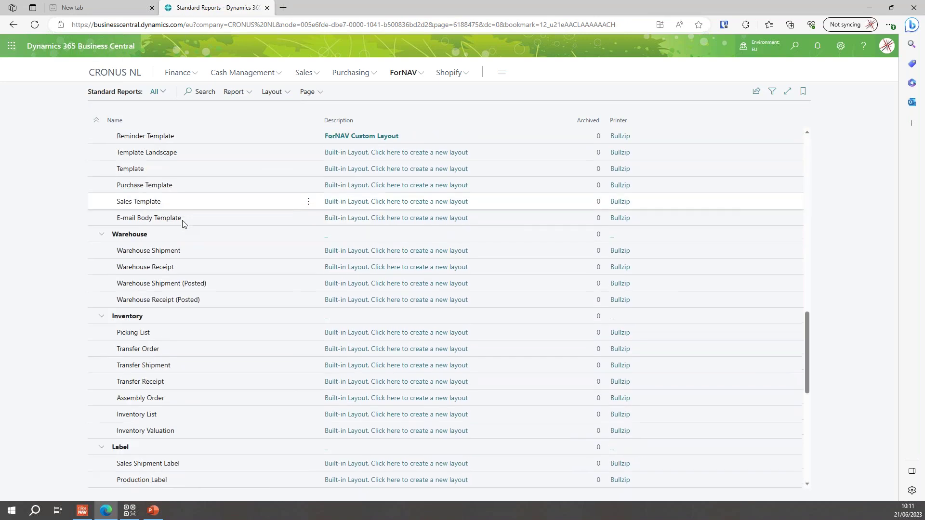
scroll(182, 224, down, 1)
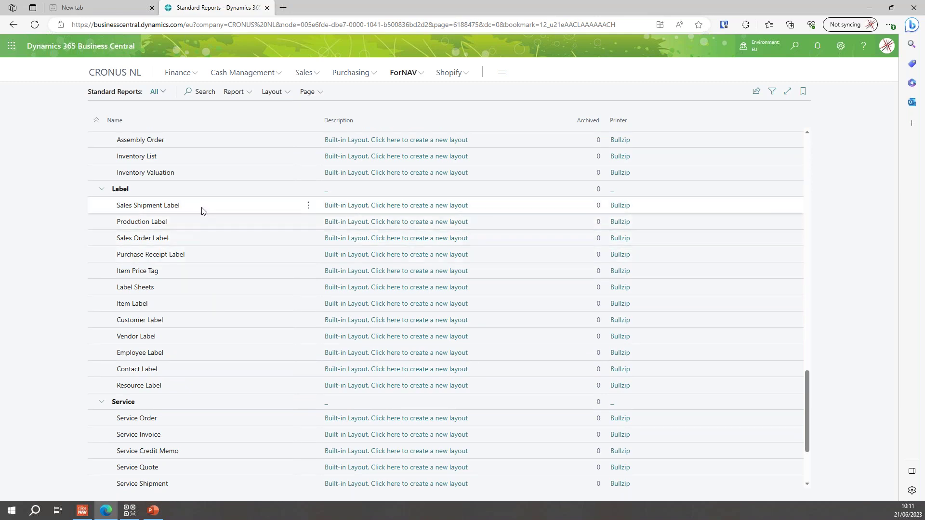
click(201, 243)
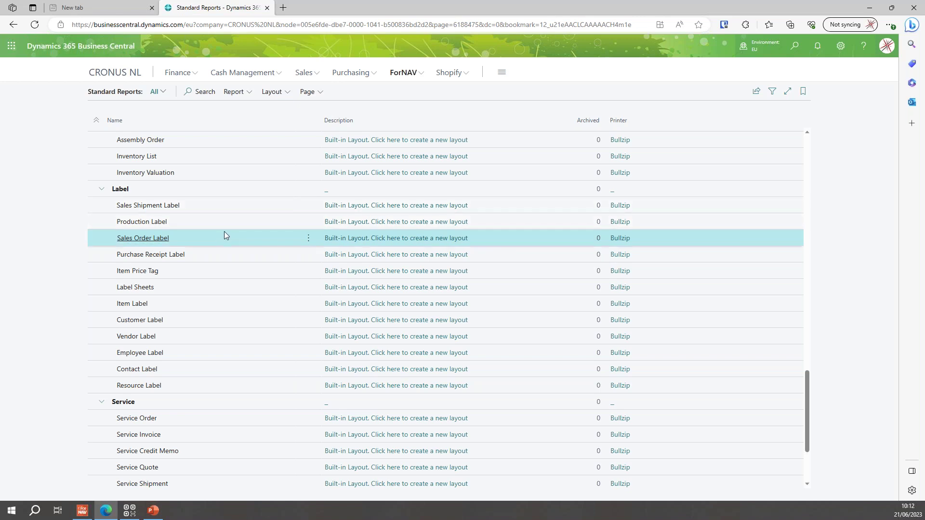
Step: Create a new layout for Sales Order Label and open the downloaded 6188514.fornavdesign in the ForNAV designer, enlarged for reading
click(348, 245)
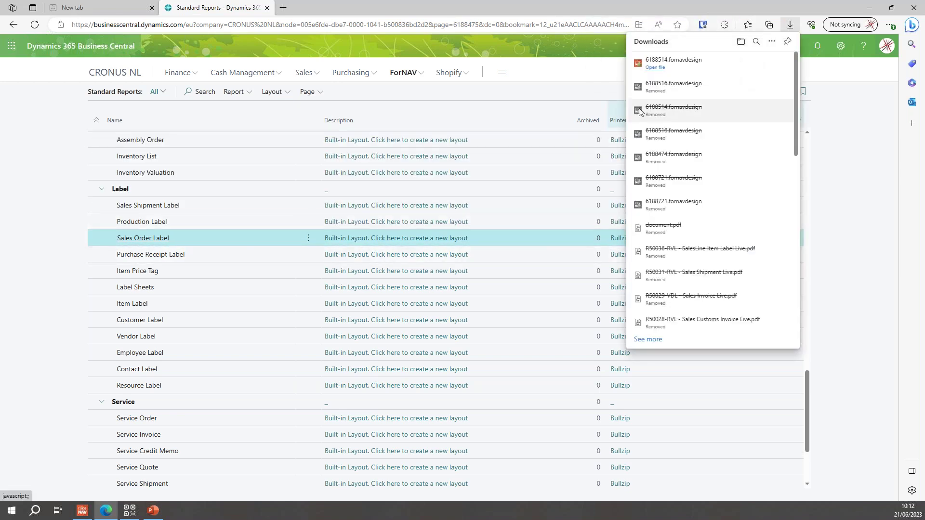
click(654, 68)
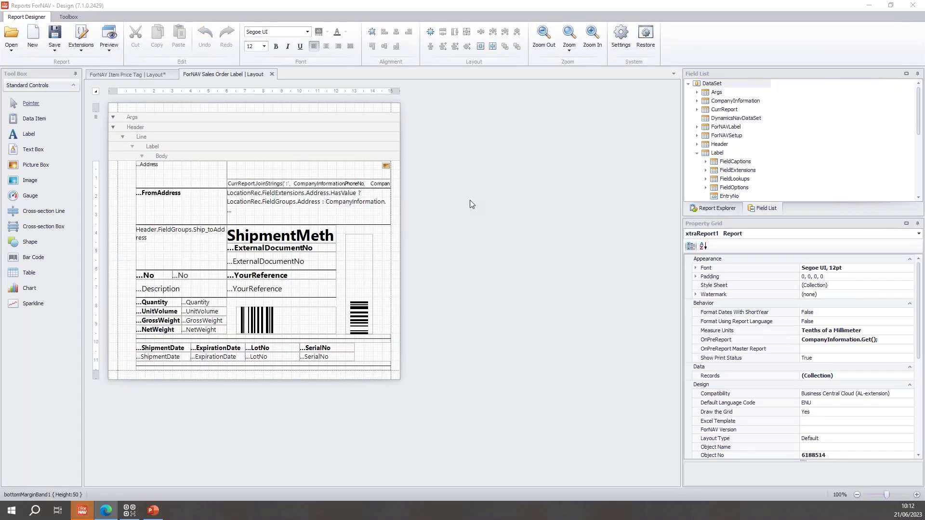
scroll(466, 198, up, 5)
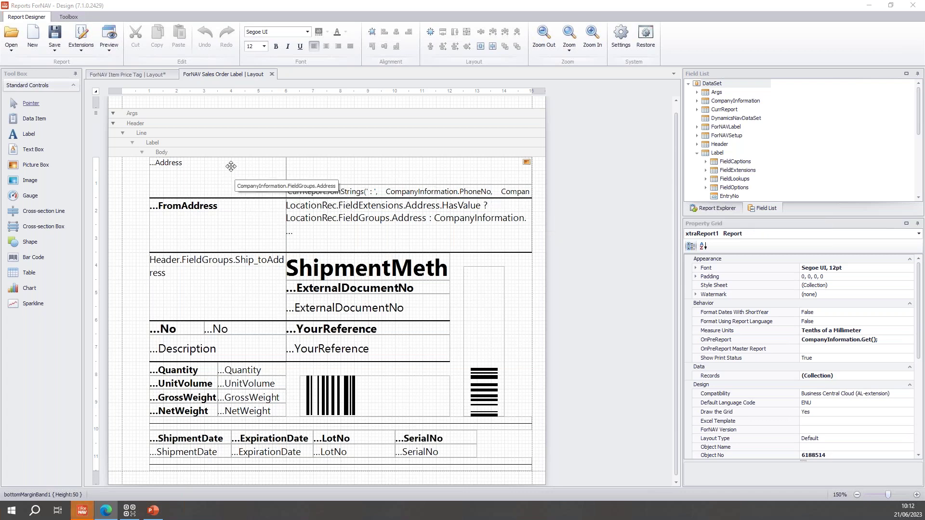
Step: Inspect the Args data item and its fields, including LabelperSimple and NoofLabels, in the Sales Order Label layout
click(148, 113)
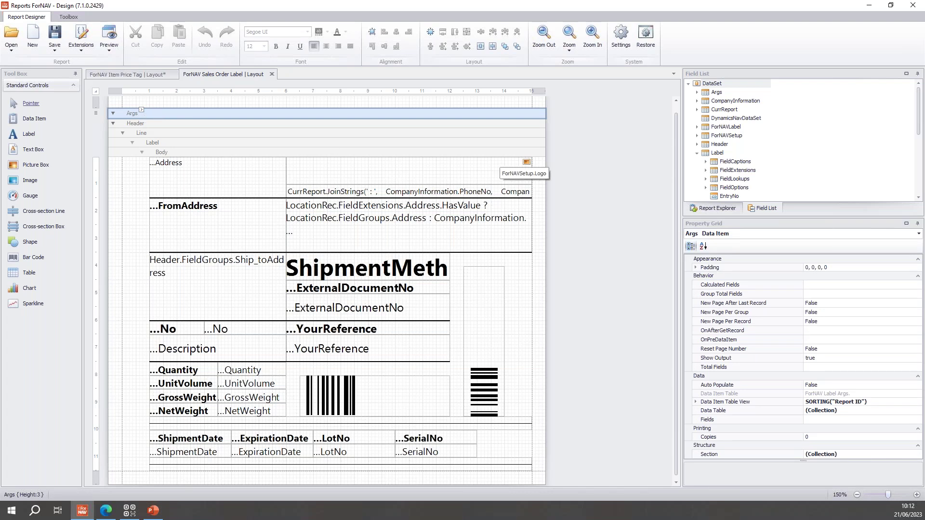
click(697, 93)
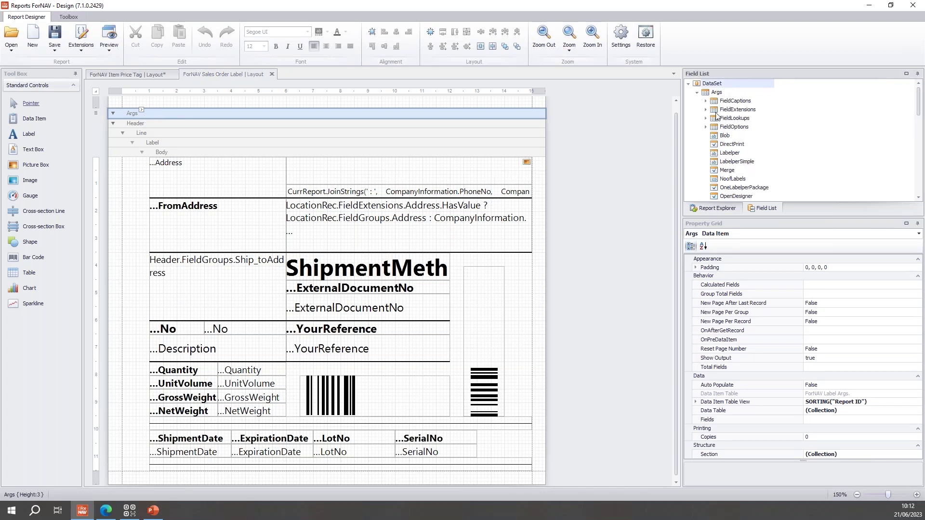
click(745, 164)
scroll(744, 178, down, 1)
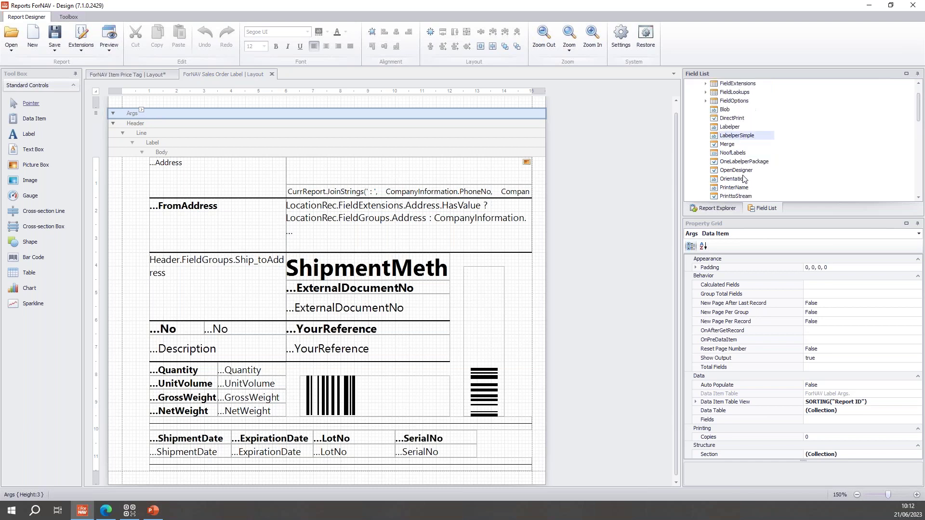
click(746, 153)
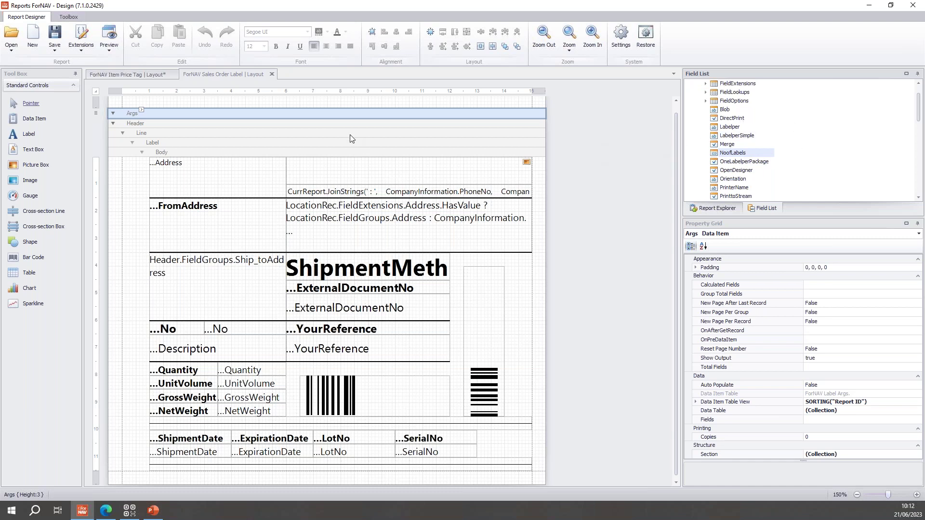
Step: Inspect the Header, Line and Label data items and the Label's Data Item Table property in the layout
click(154, 124)
click(155, 134)
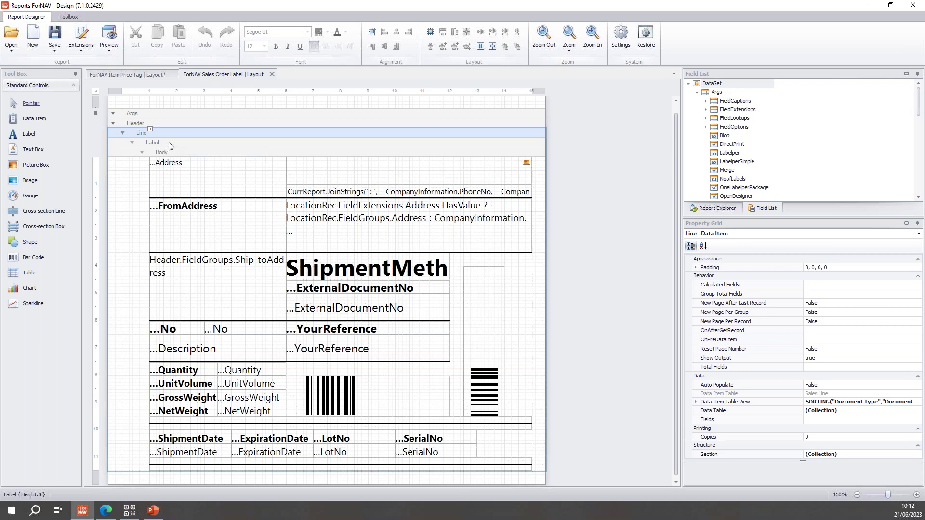
click(144, 144)
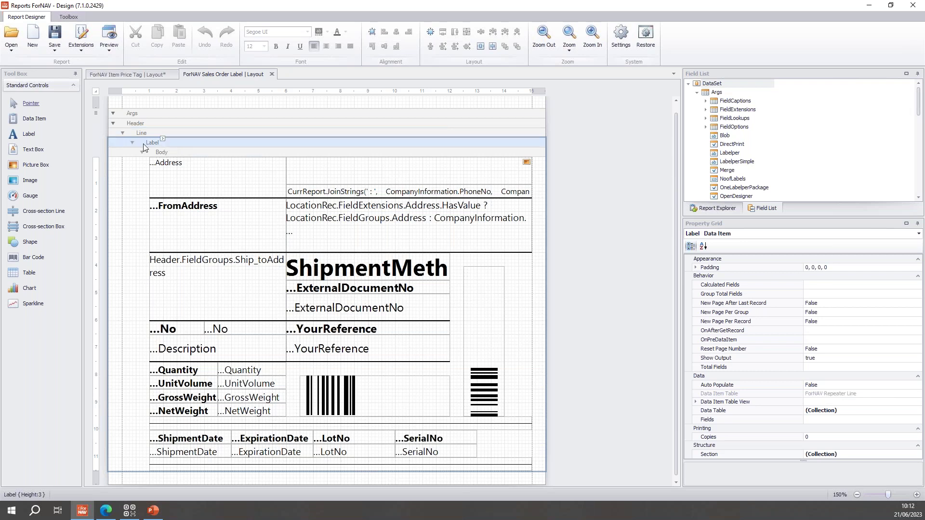
click(788, 394)
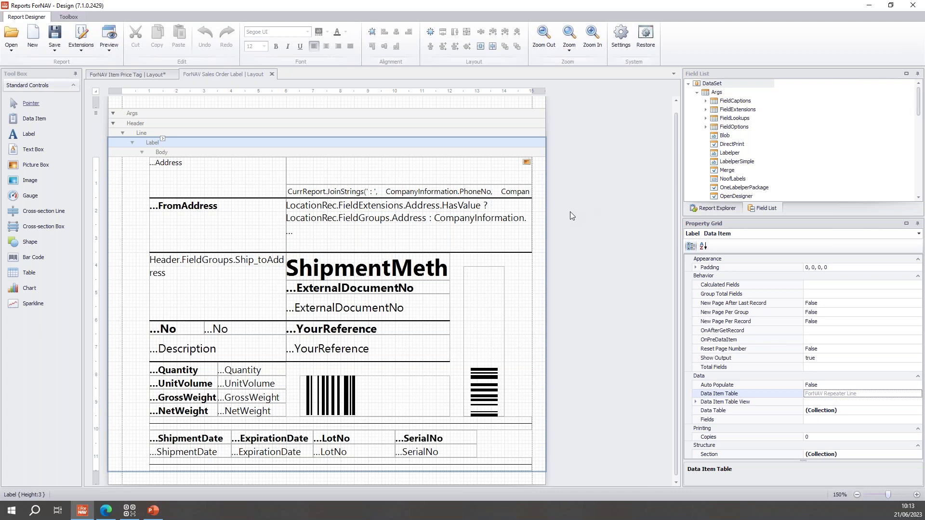
scroll(571, 212, down, 1)
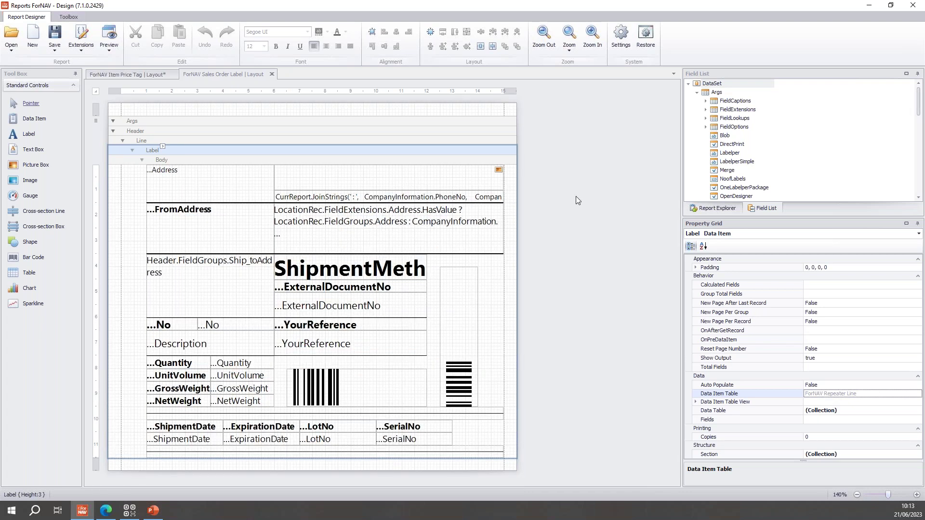
Step: Set Landscape to Yes in the report's page settings
click(566, 189)
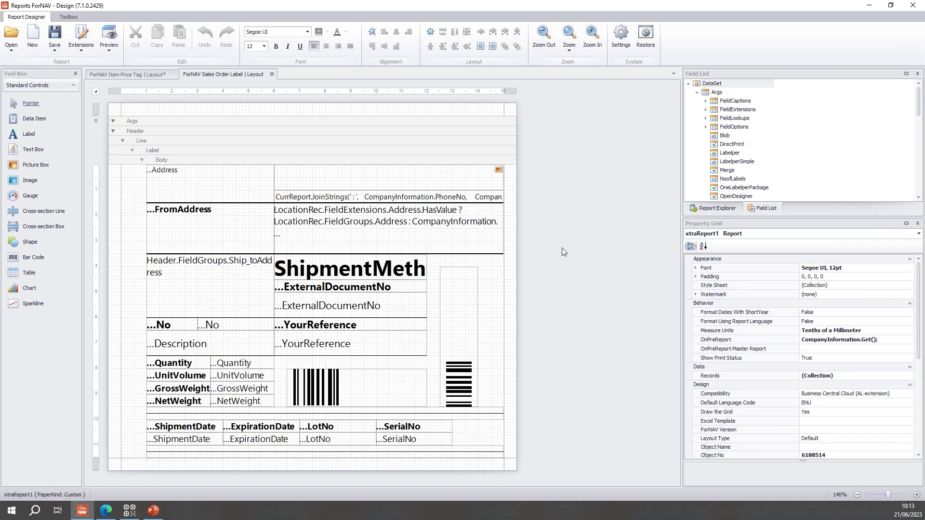
scroll(886, 380, down, 5)
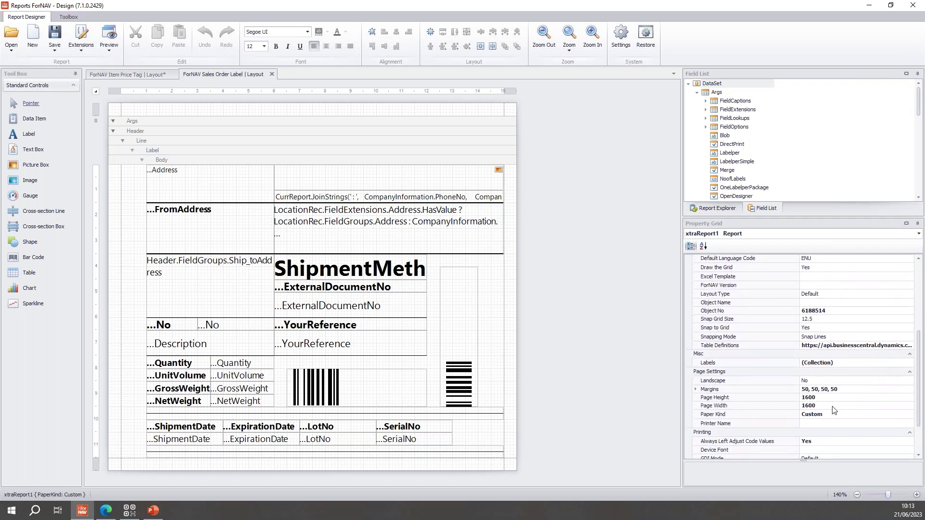
click(823, 410)
click(823, 399)
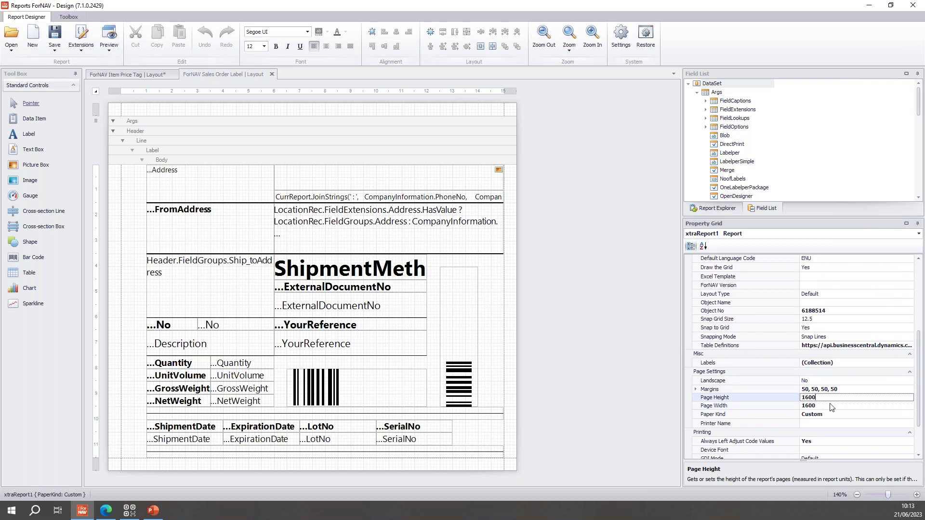
click(835, 381)
click(909, 381)
click(894, 388)
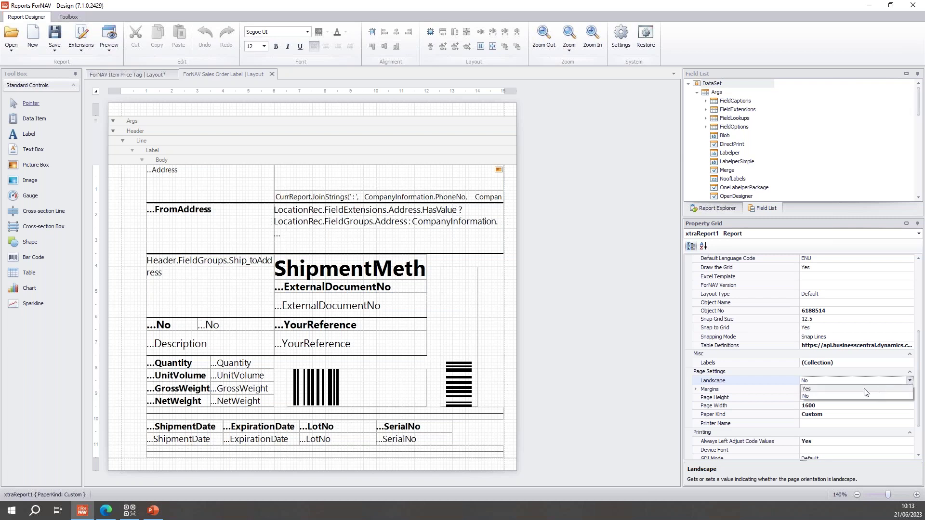
Step: Set the report's page width to 1700 and page height to 1300
click(814, 406)
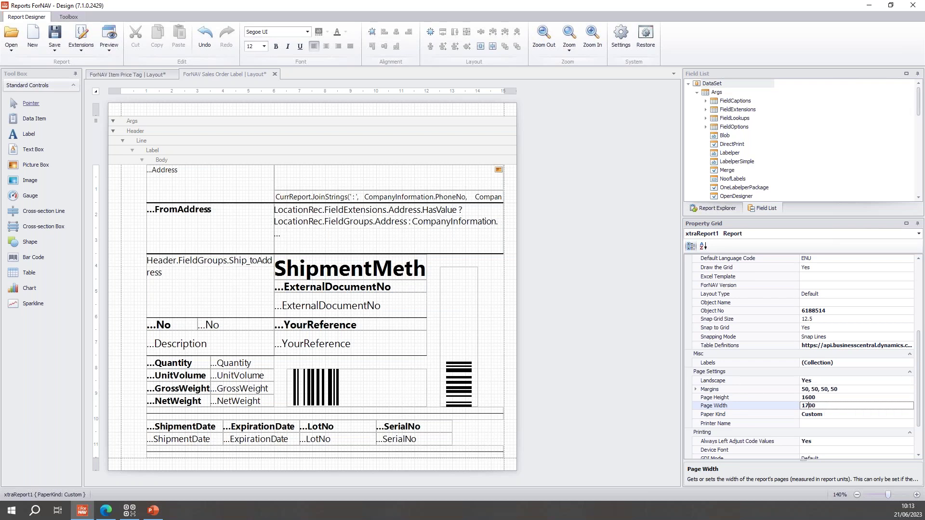
key(Return)
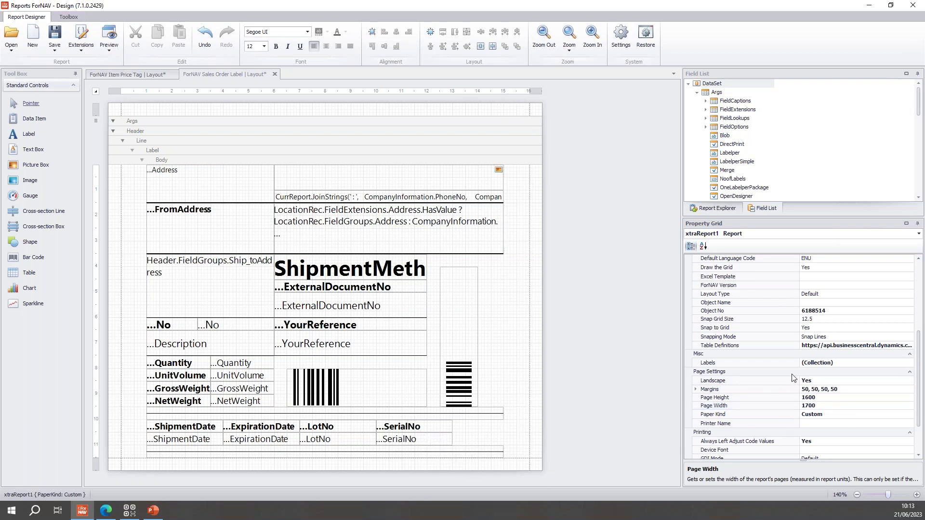
click(810, 398)
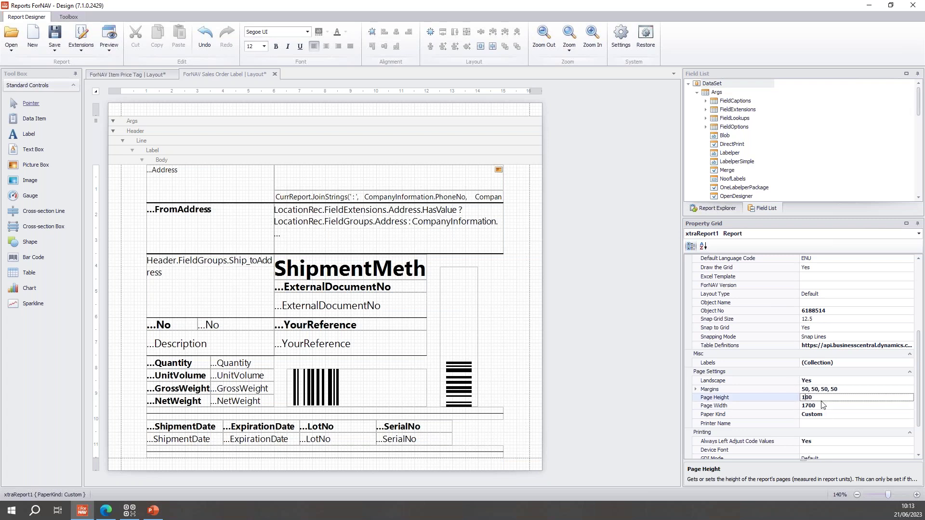
click(824, 407)
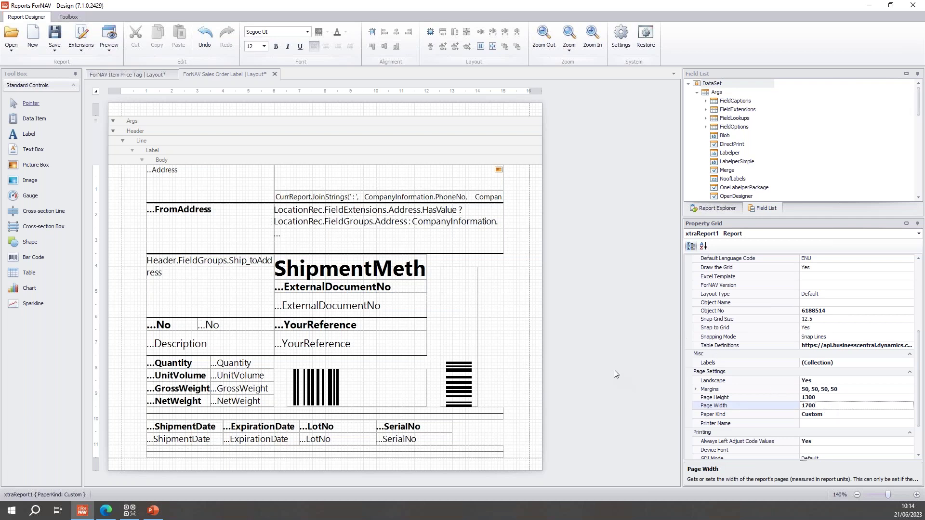
Step: Delete the lowest horizontal line in the label body and lengthen the line above the ShipmentDate row to 1500
click(503, 453)
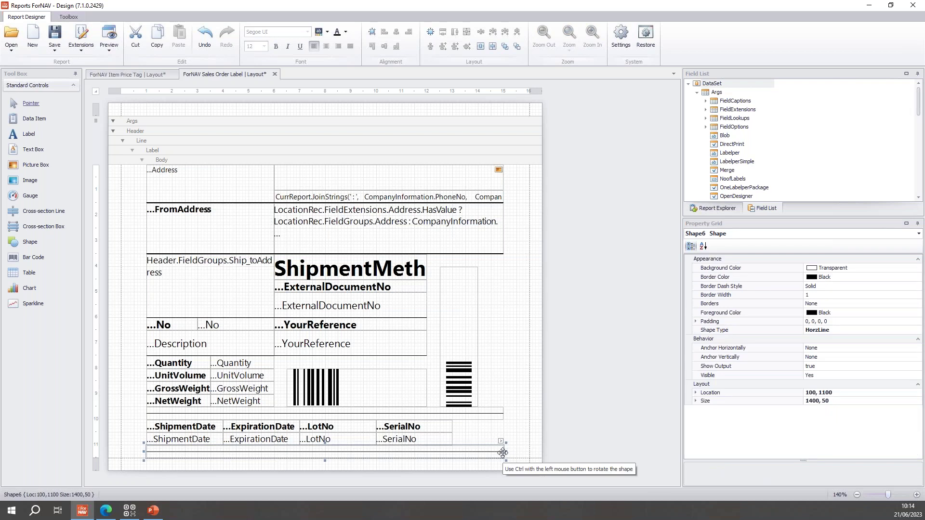
key(Delete)
click(503, 412)
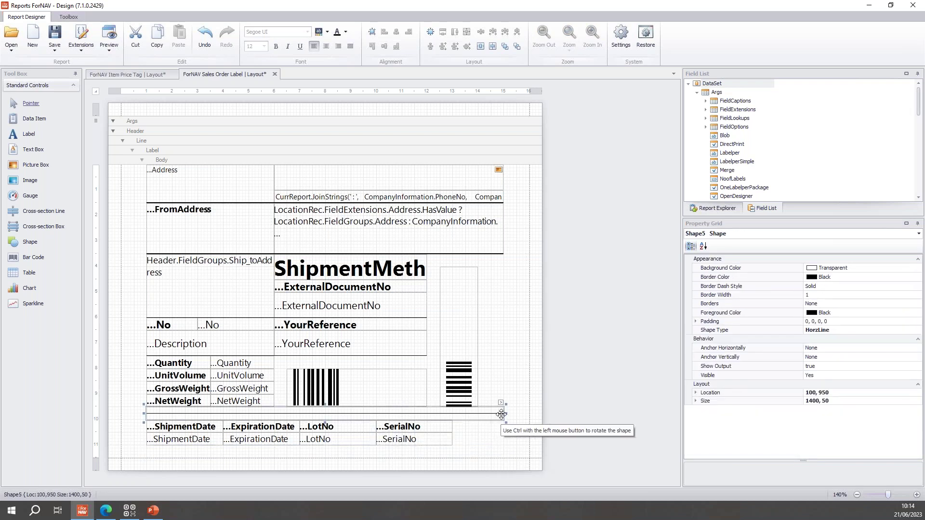
drag(506, 412, 528, 413)
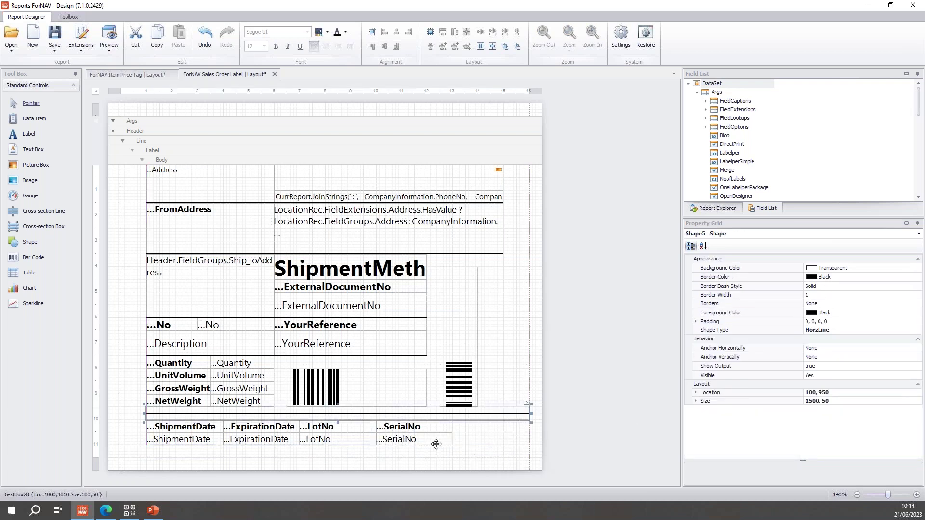
Step: Replace the SerialNo value text box with a bar code for Label.SerialNo, about 600 by 83, below the SerialNo caption
click(435, 441)
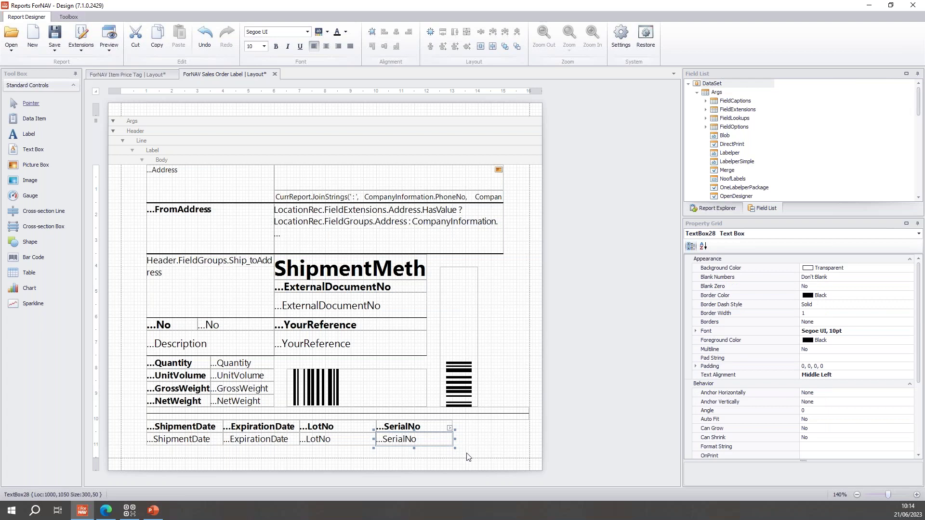
key(Delete)
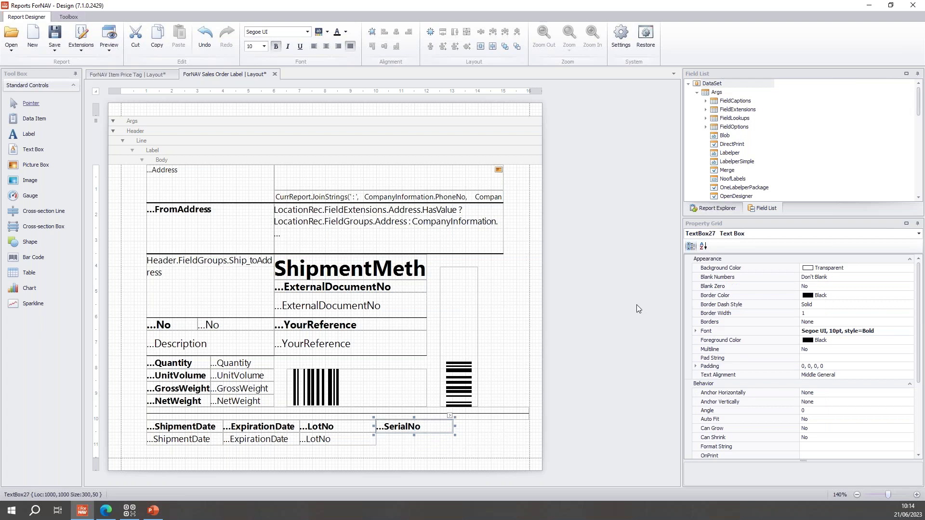
click(697, 92)
click(704, 153)
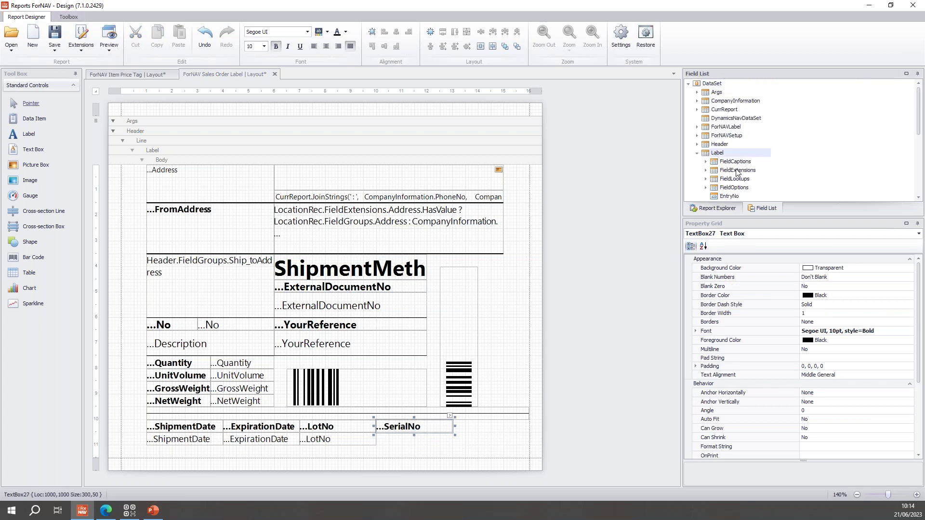
key(s)
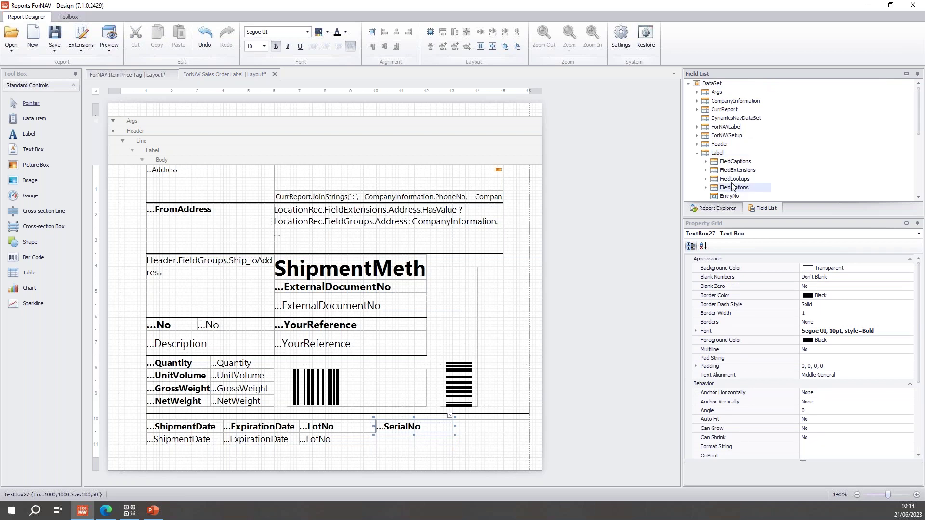
click(737, 113)
drag(738, 113, 419, 448)
click(420, 485)
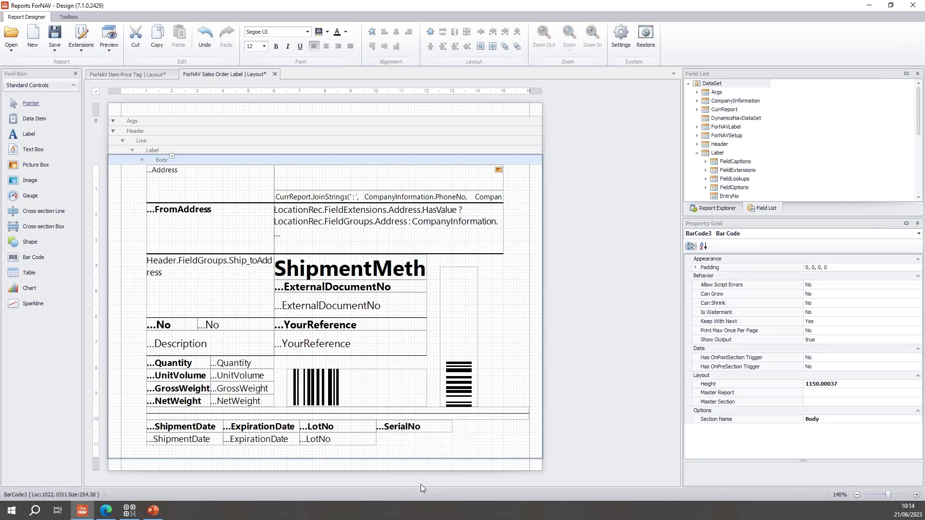
drag(412, 441, 531, 462)
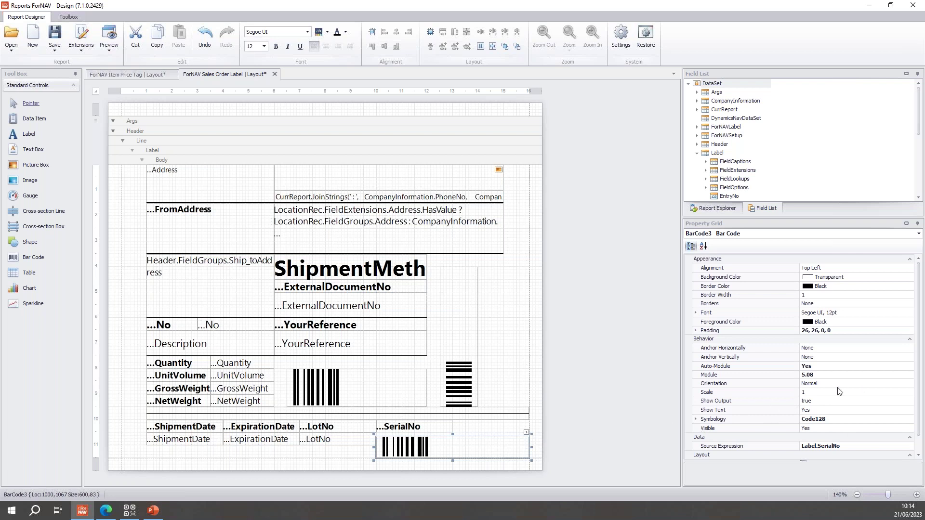
Step: Set the serial number bar code's symbology to EAN128
scroll(838, 392, down, 1)
click(775, 404)
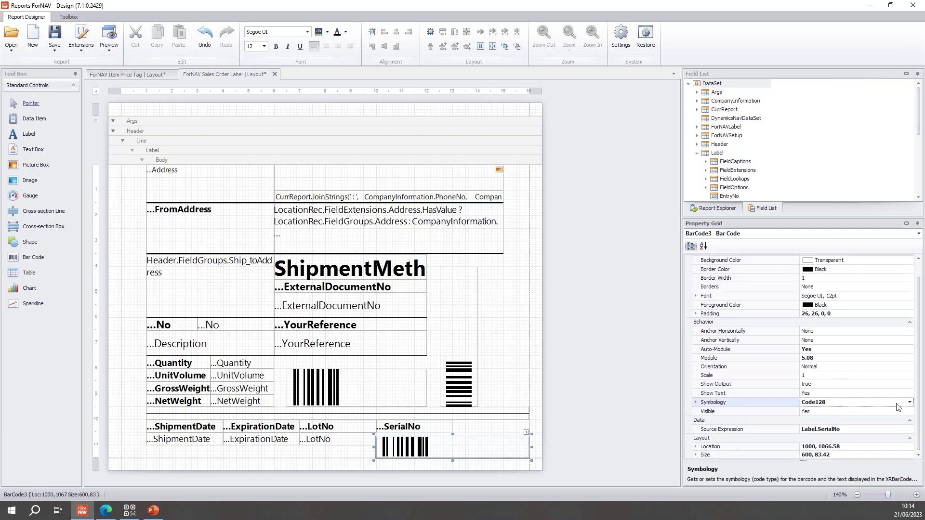
click(910, 402)
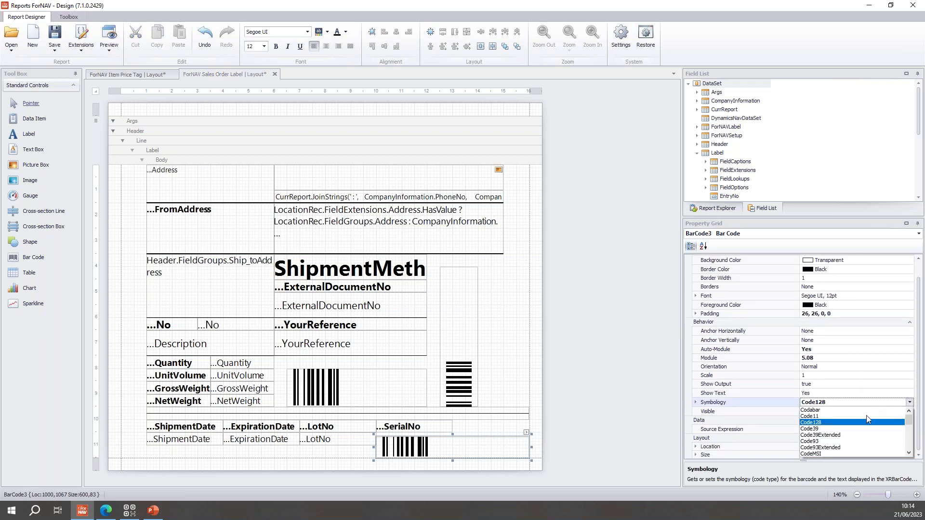
scroll(865, 423, down, 3)
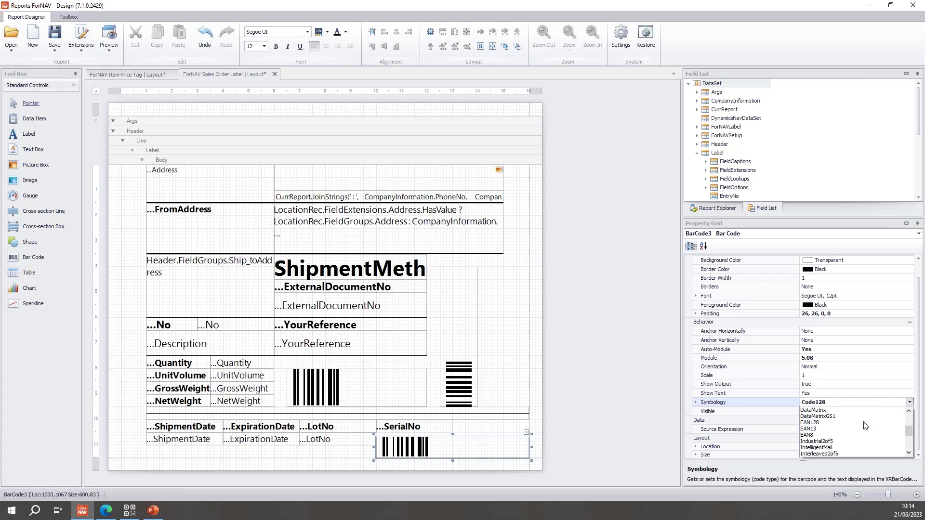
click(818, 423)
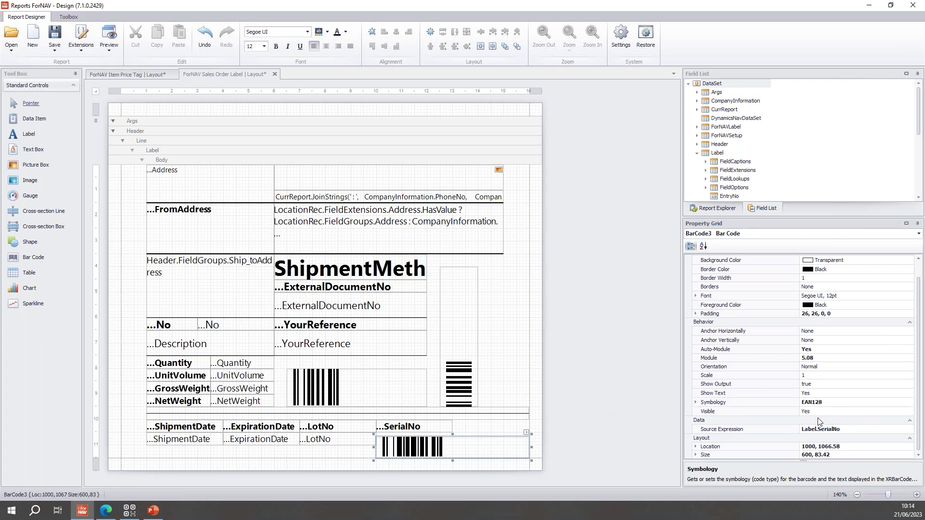
click(798, 394)
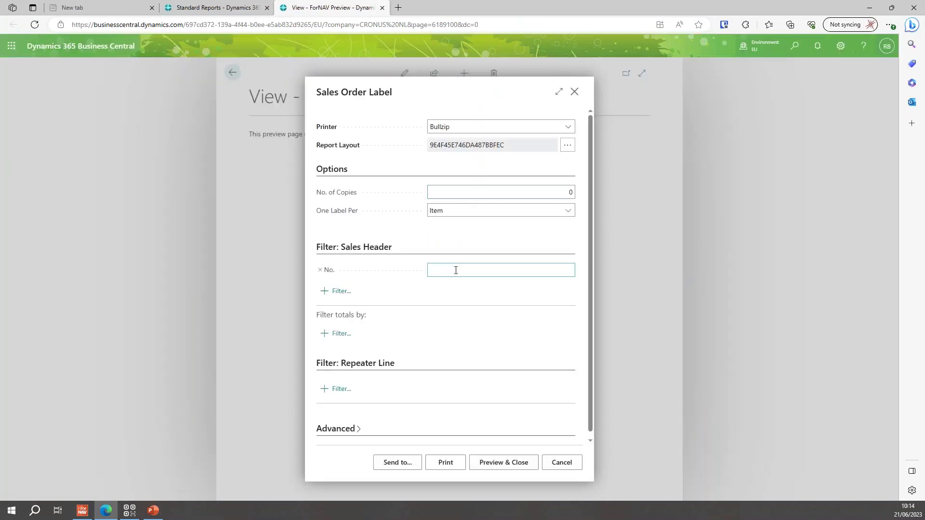
Step: Filter the Sales Order Label request page by the sales order number and preview the label
click(474, 270)
text(101001)
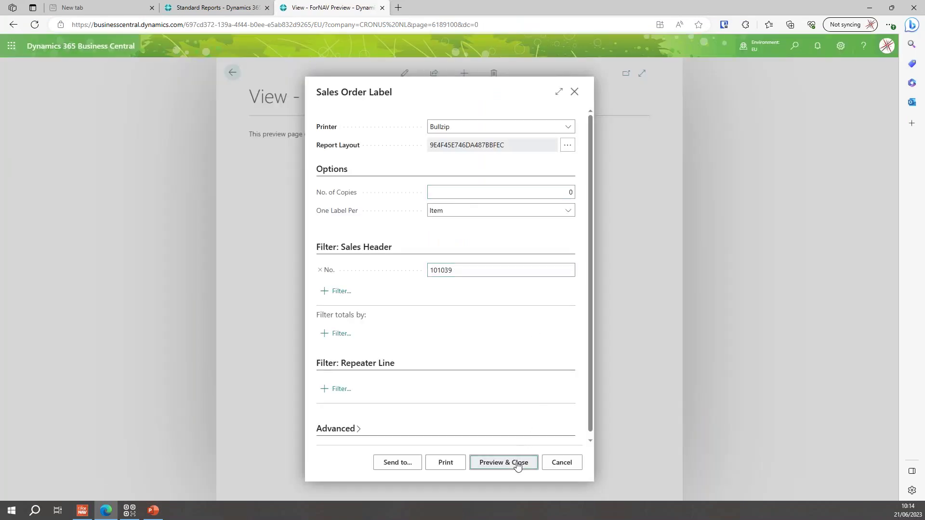
click(519, 463)
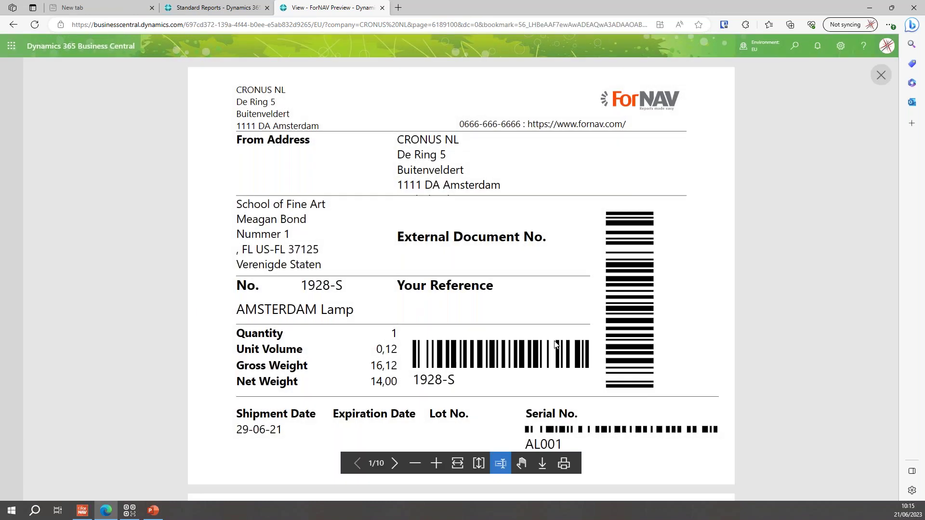
Step: Enlarge the label preview to examine its layout and the Serial No. bar code, and close the preview
click(436, 464)
scroll(659, 362, down, 2)
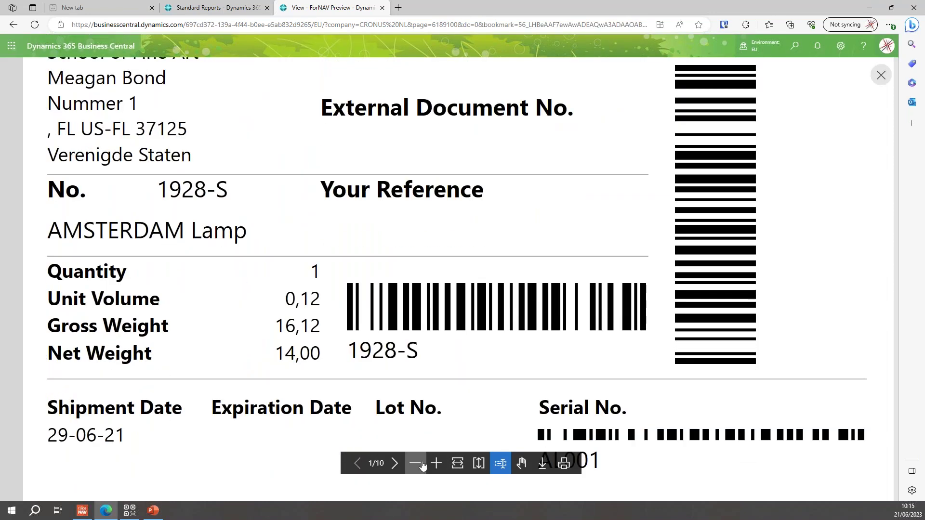
click(455, 465)
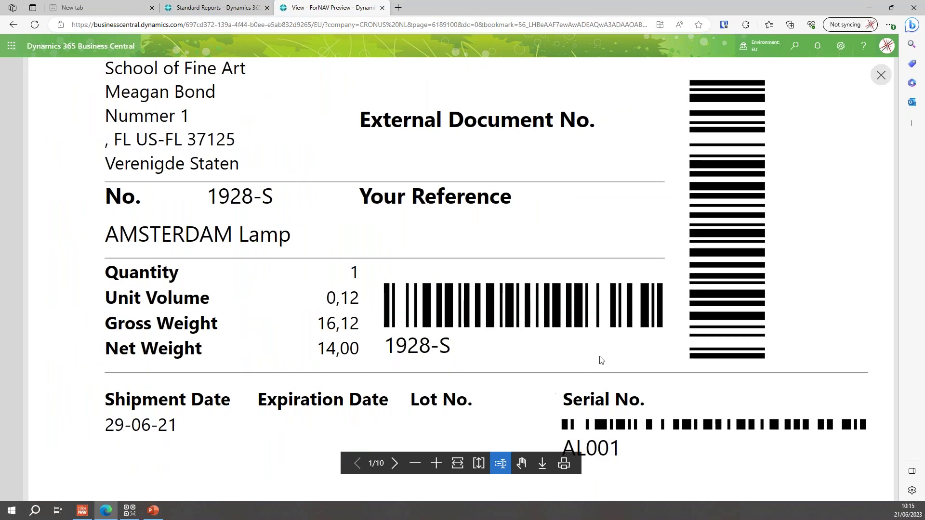
scroll(343, 132, up, 3)
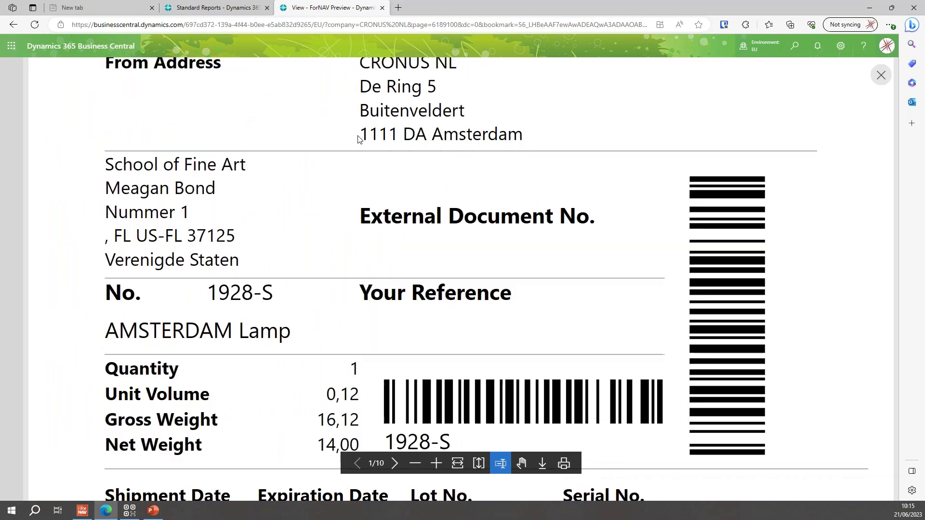
scroll(359, 136, down, 3)
scroll(363, 147, down, 1)
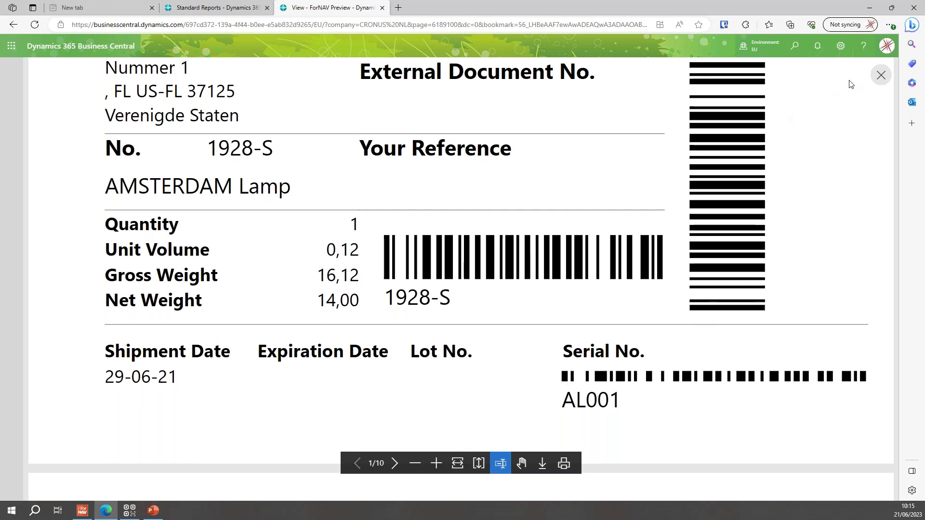
click(881, 76)
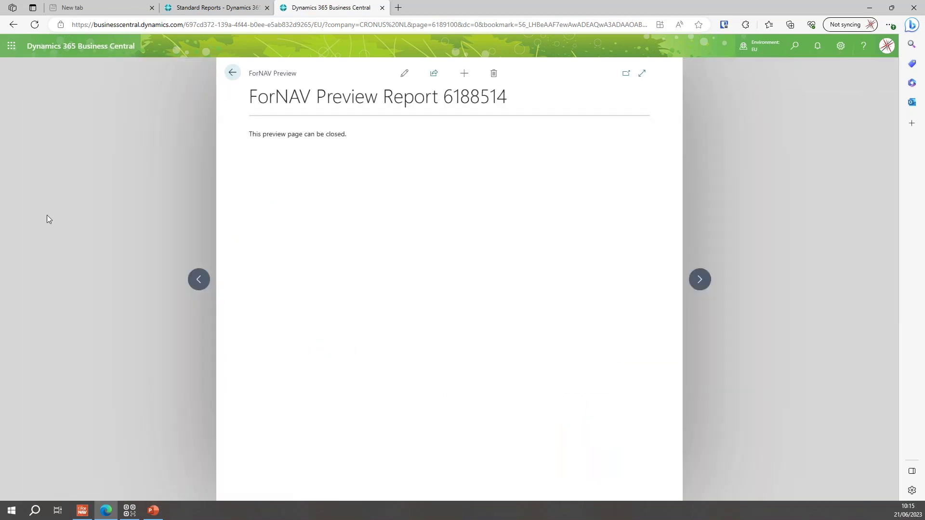